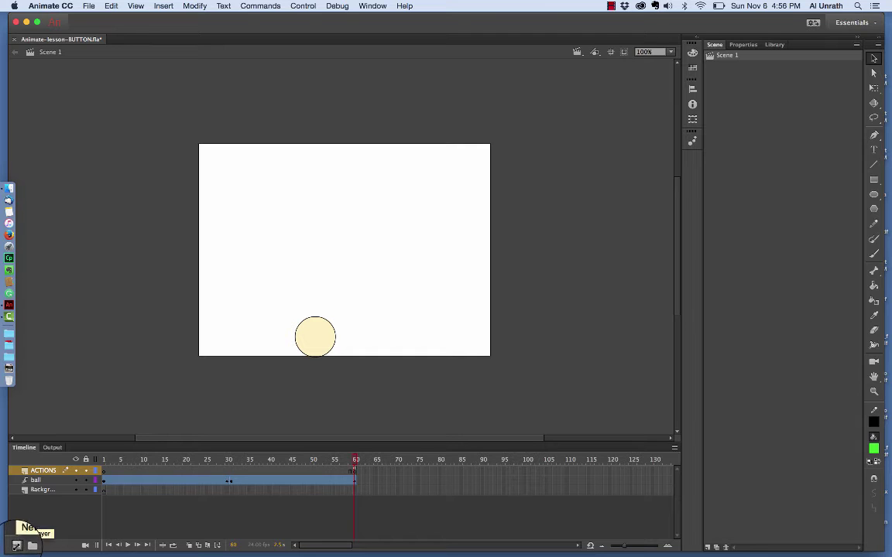
Add a layer named buttons directly below the ACTIONS layer and make it the active layer
{"action": "left_click", "coordinate": [16, 546]}
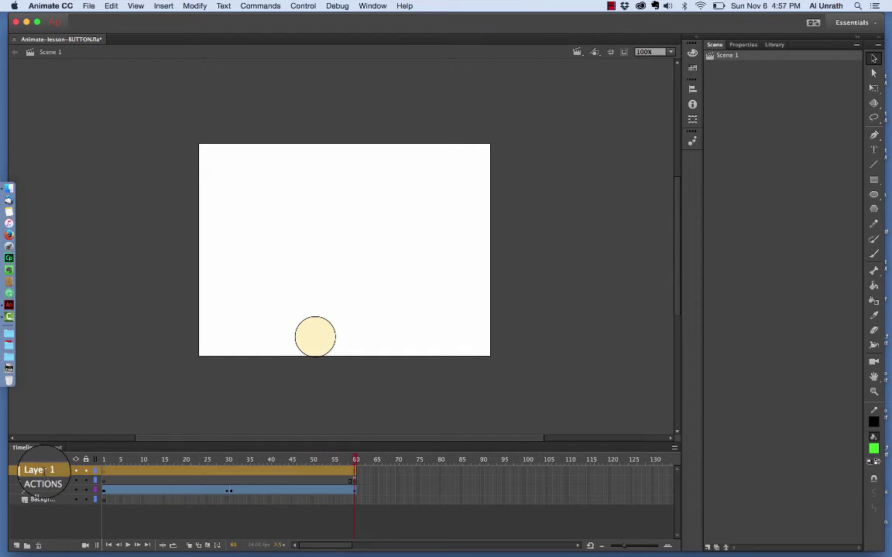
{"action": "double_click", "coordinate": [45, 470]}
{"action": "type", "text": "buttons"}
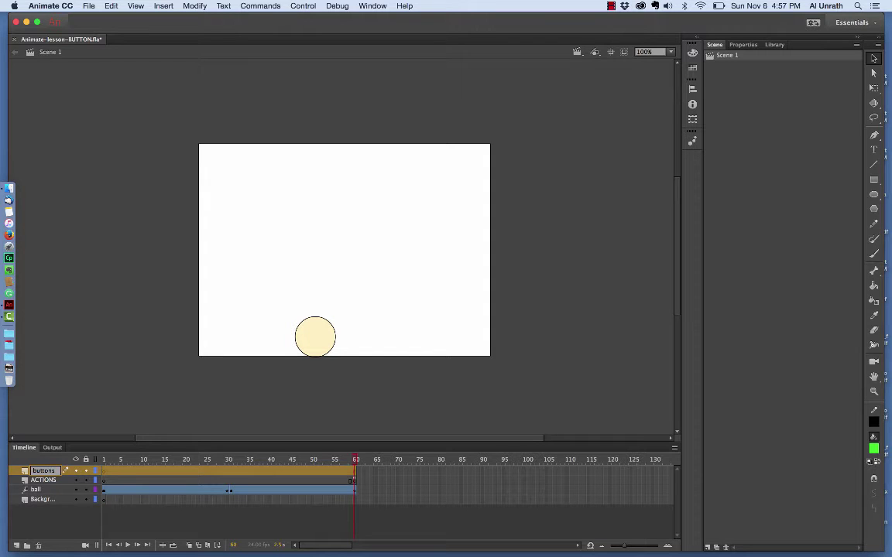
{"action": "key", "text": "Return"}
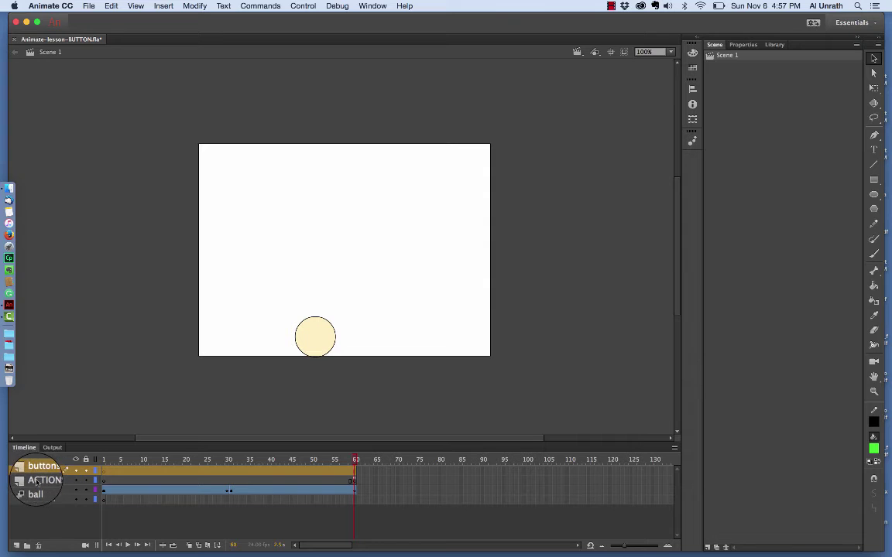
{"action": "left_click", "coordinate": [36, 481]}
{"action": "left_click_drag", "start_coordinate": [36, 482], "coordinate": [41, 470]}
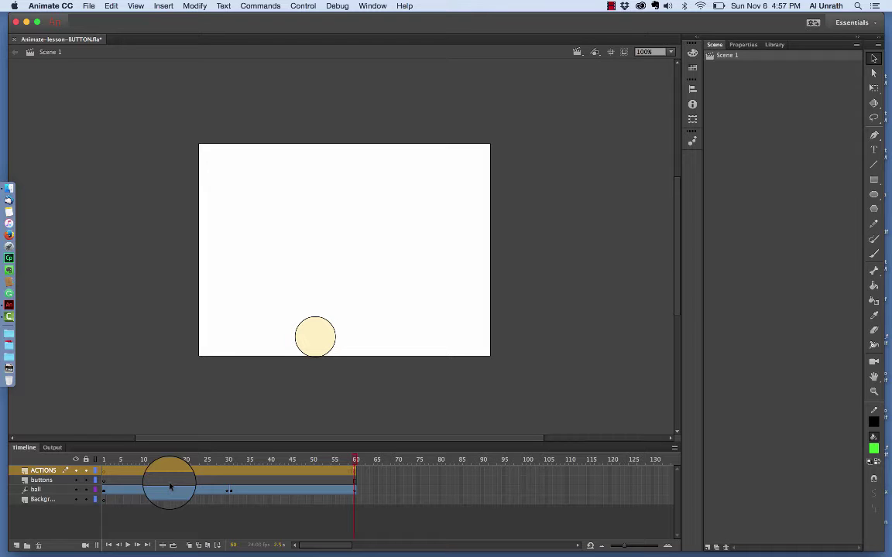
{"action": "left_click", "coordinate": [55, 481]}
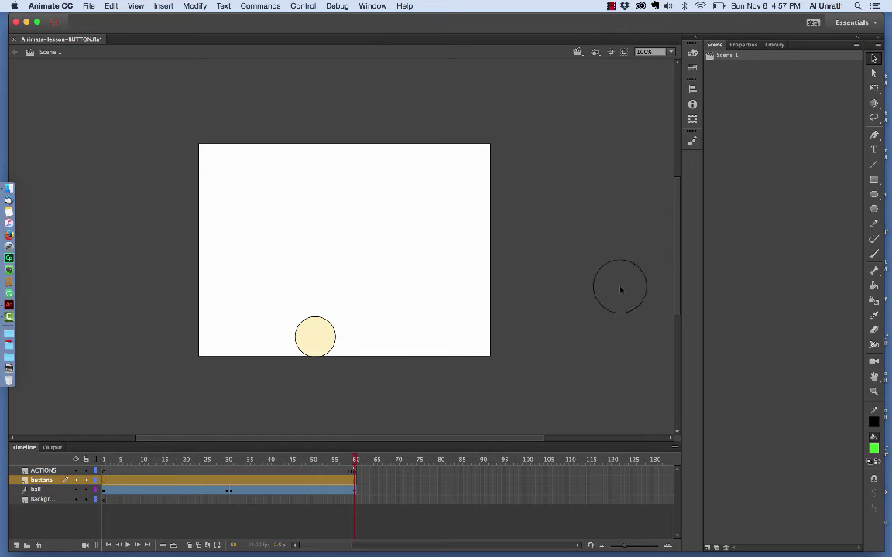
Delete the existing button symbol from the document's library
{"action": "left_click", "coordinate": [774, 44]}
{"action": "left_click", "coordinate": [727, 167]}
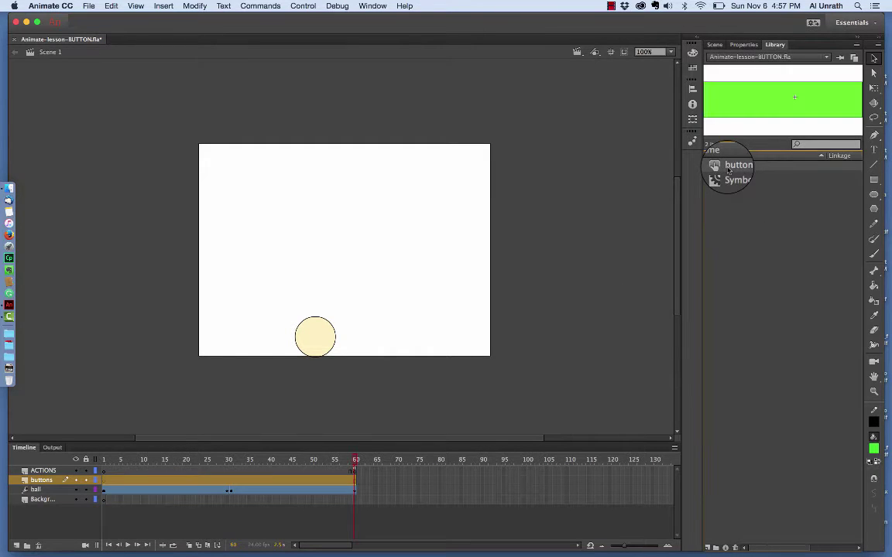
{"action": "right_click", "coordinate": [729, 172]}
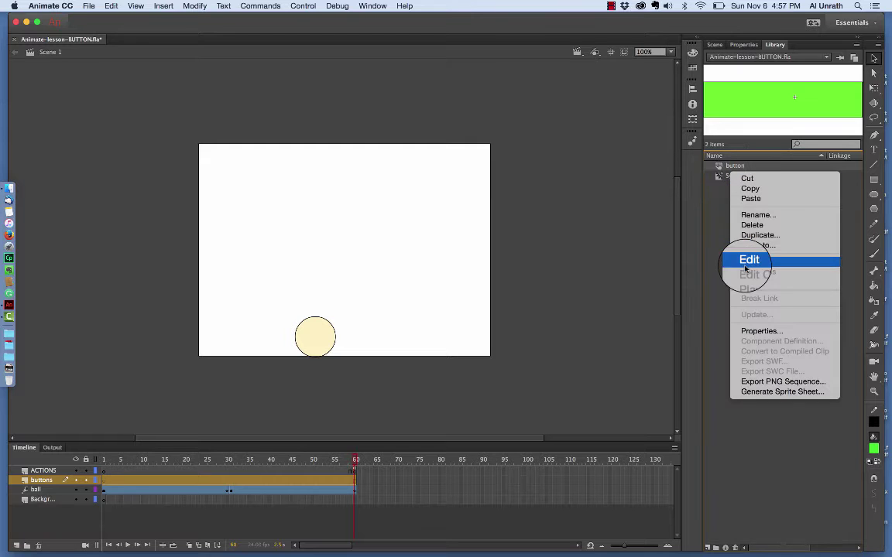
{"action": "key", "text": "Escape"}
{"action": "key", "text": "Delete"}
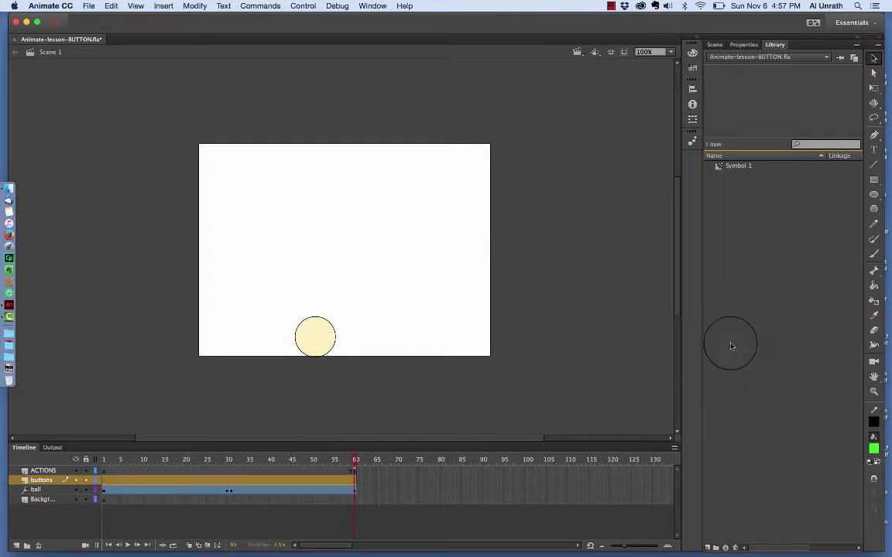
Create a new symbol of type Button named button
{"action": "left_click", "coordinate": [707, 547]}
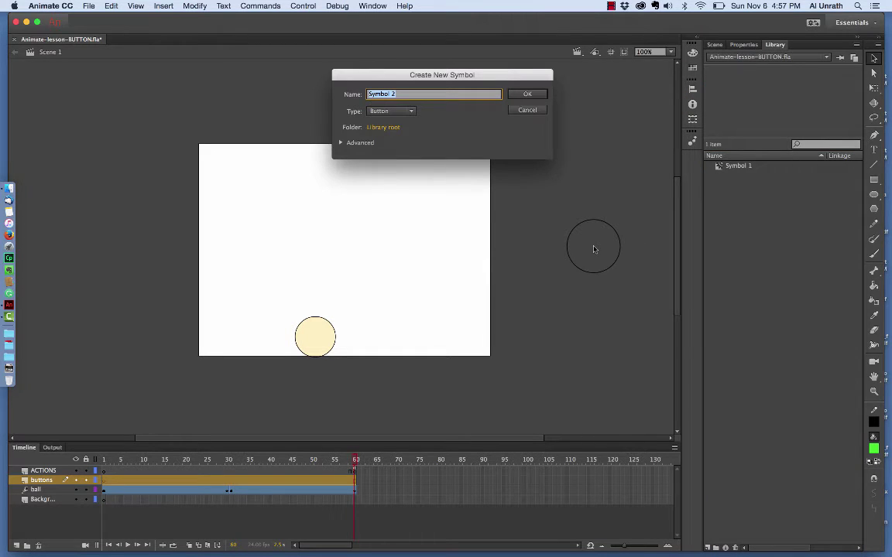
{"action": "type", "text": "button"}
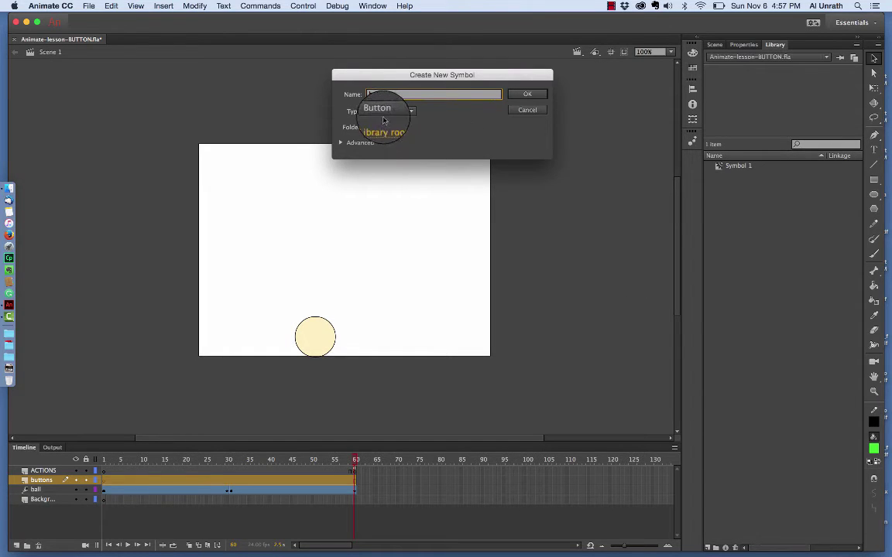
{"action": "left_click", "coordinate": [528, 92]}
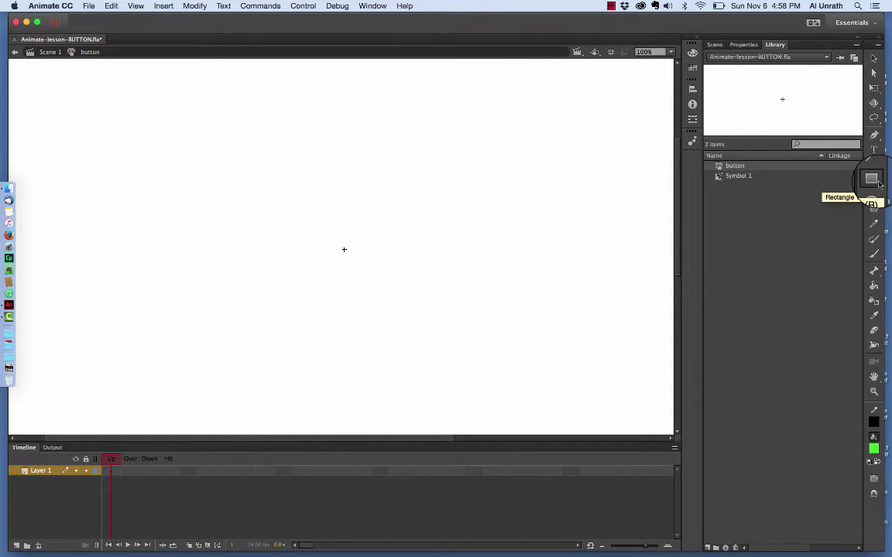
Draw a green rectangle about 102 by 29 px around the registration point in the button's Up state, and return to Scene 1
{"action": "left_click", "coordinate": [876, 180]}
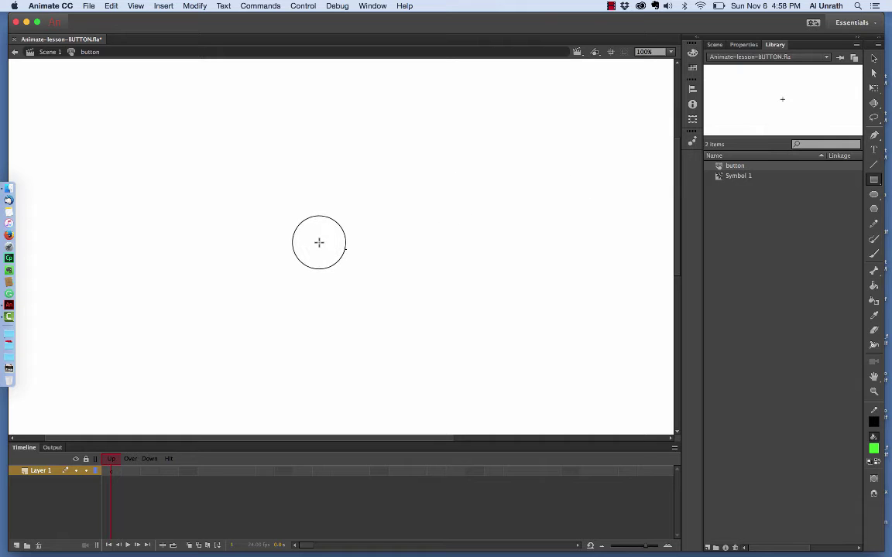
{"action": "left_click_drag", "start_coordinate": [318, 242], "coordinate": [371, 256]}
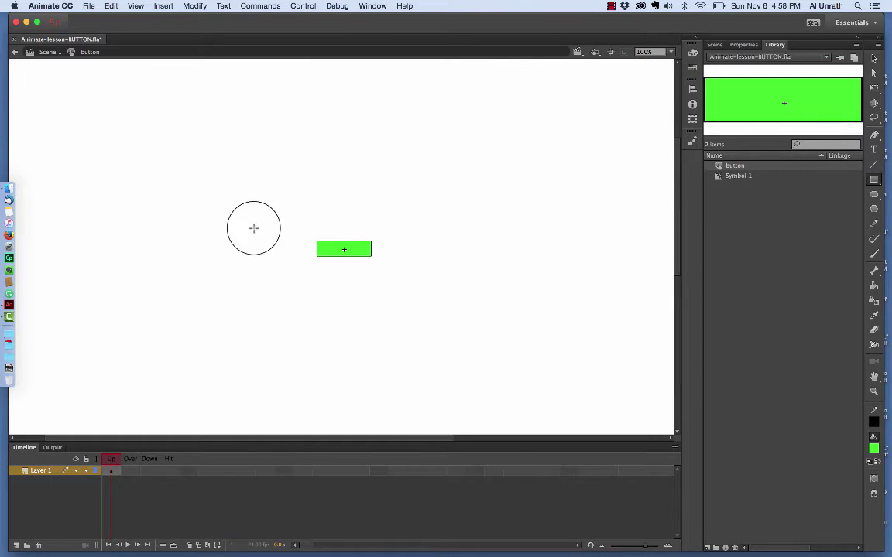
{"action": "left_click", "coordinate": [331, 240]}
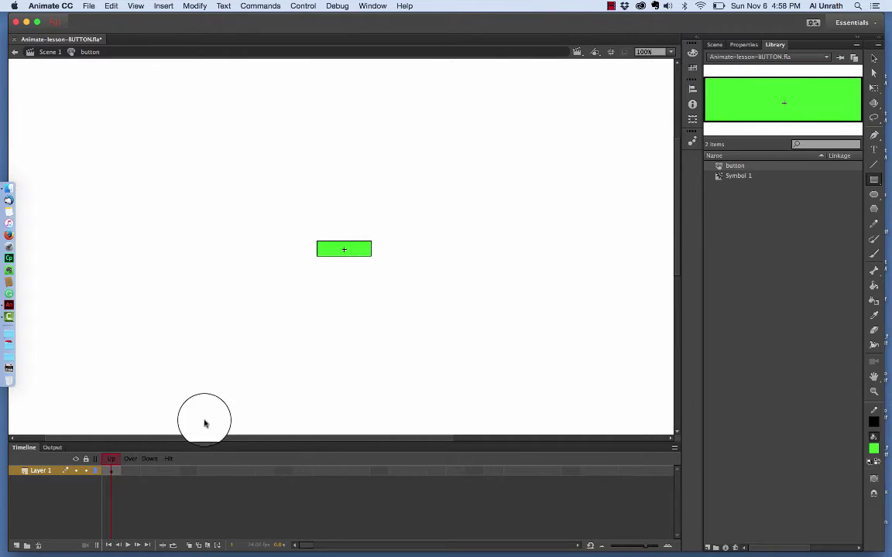
{"action": "left_click", "coordinate": [111, 460]}
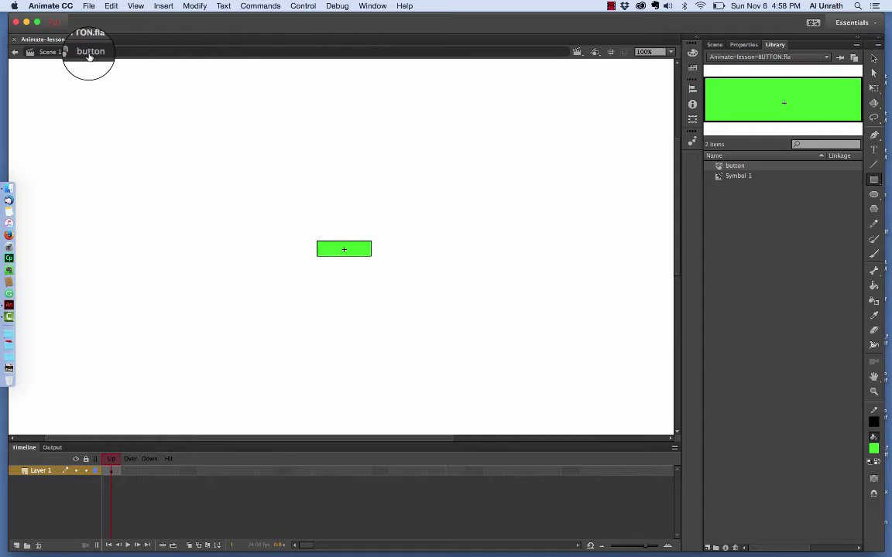
{"action": "left_click", "coordinate": [49, 53]}
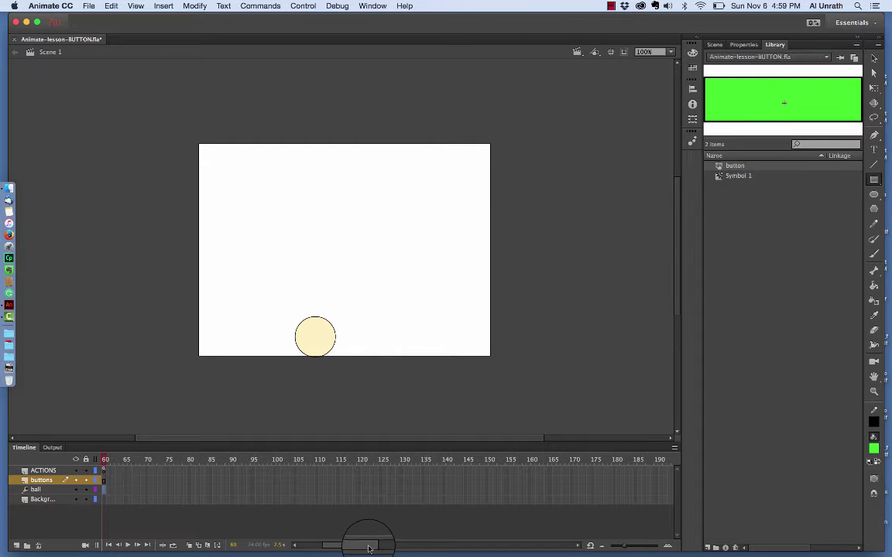
Place an instance of the button symbol on the buttons layer near the stage's lower-right corner, at about X 462, Y 370
{"action": "scroll", "coordinate": [352, 538], "scroll_direction": "left", "scroll_amount": 5}
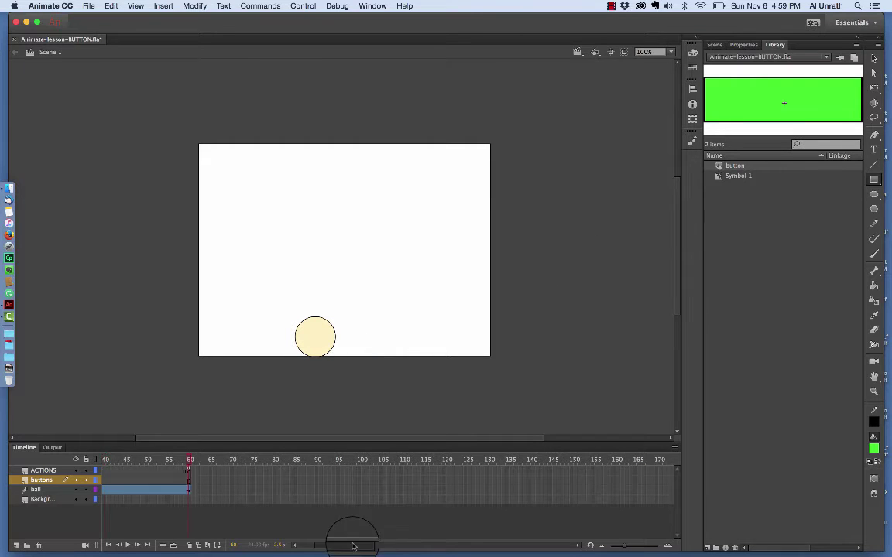
{"action": "left_click", "coordinate": [43, 480]}
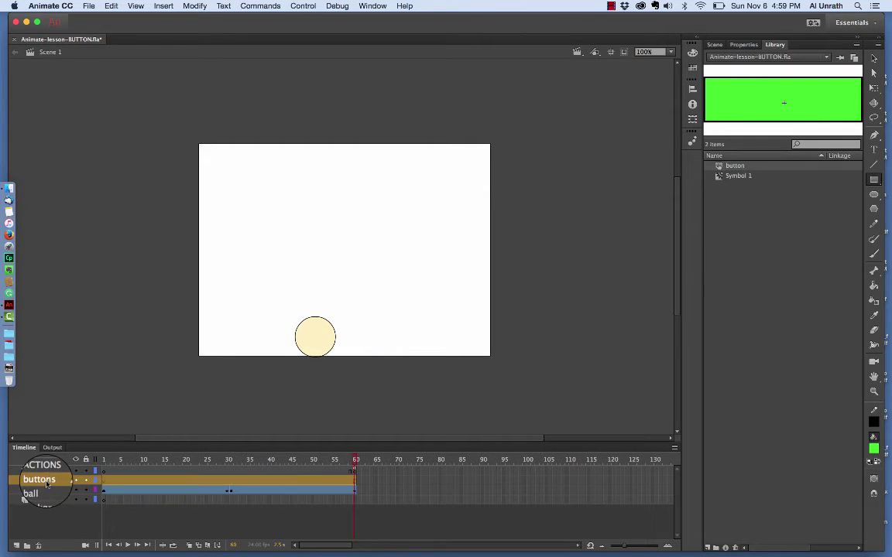
{"action": "left_click", "coordinate": [720, 167]}
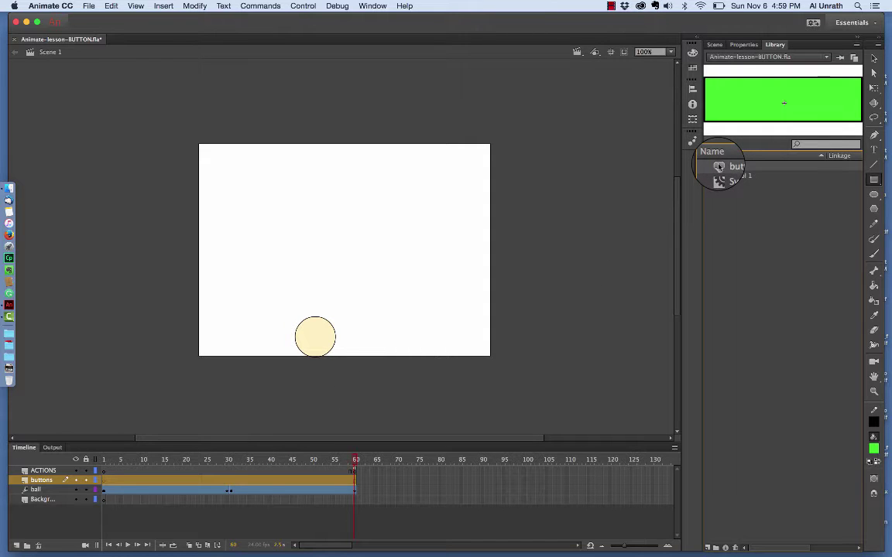
{"action": "left_click_drag", "start_coordinate": [719, 167], "coordinate": [399, 229]}
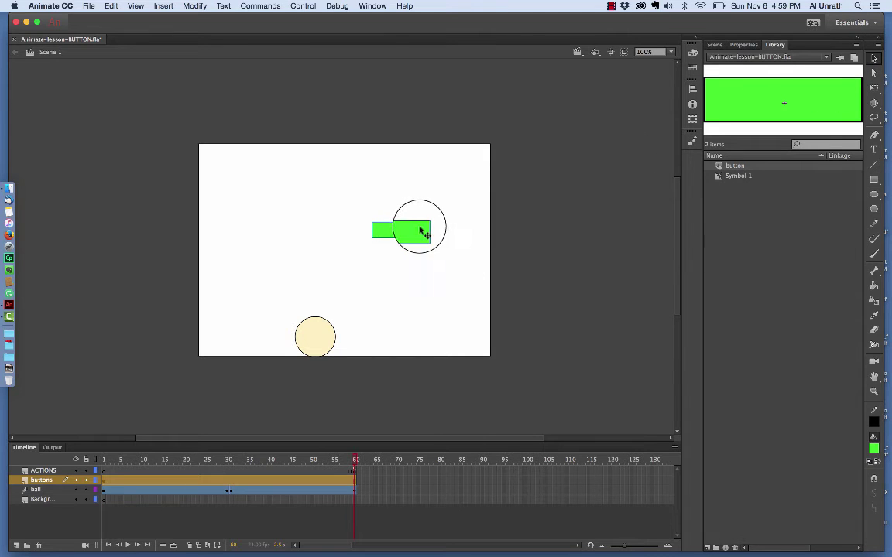
{"action": "left_click_drag", "start_coordinate": [422, 231], "coordinate": [465, 341]}
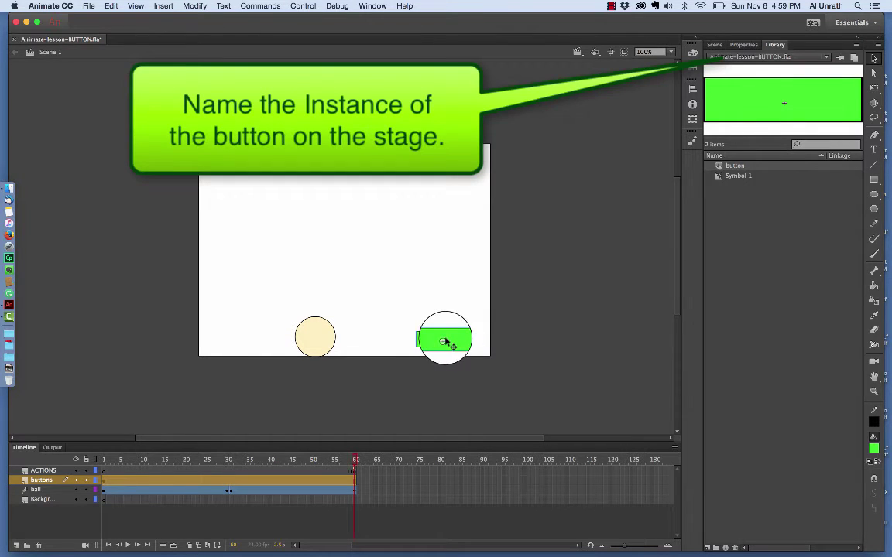
Name the button instance on the stage BtnGoToScene1
{"action": "left_click", "coordinate": [750, 47]}
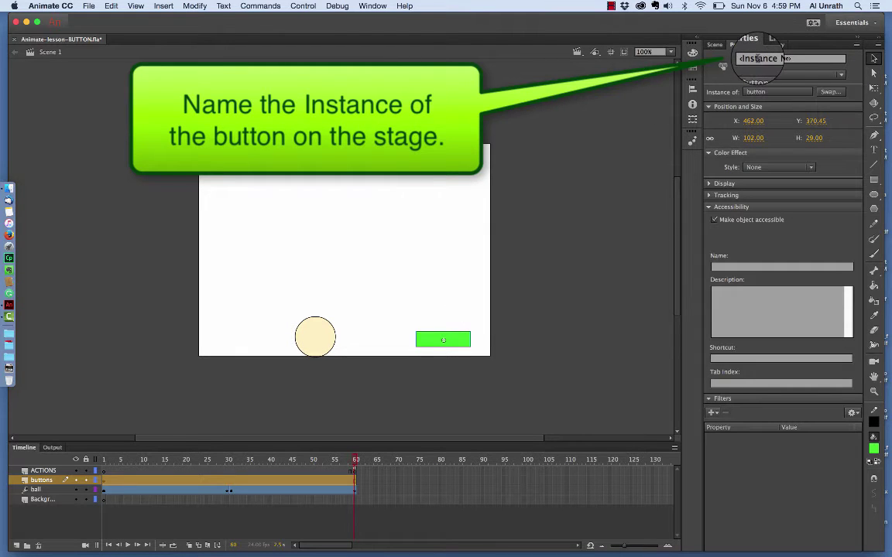
{"action": "left_click", "coordinate": [758, 59]}
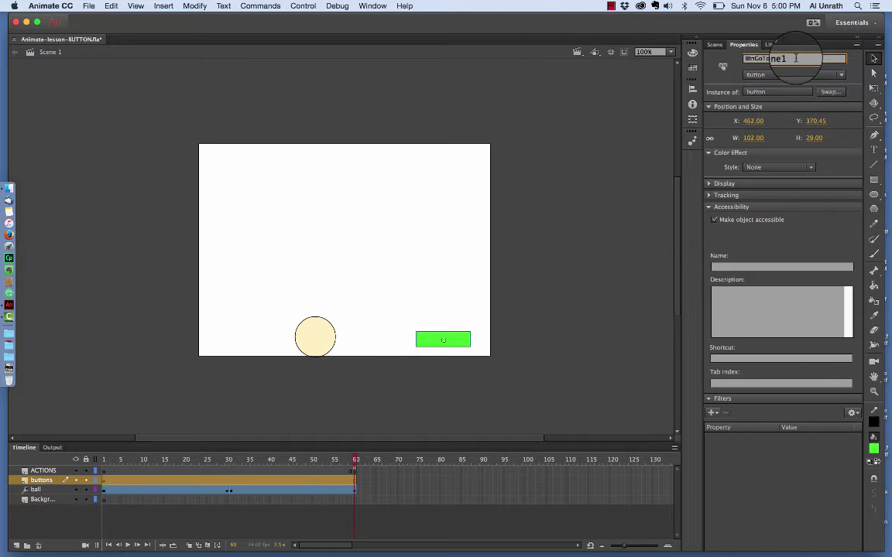
{"action": "key", "text": "Return"}
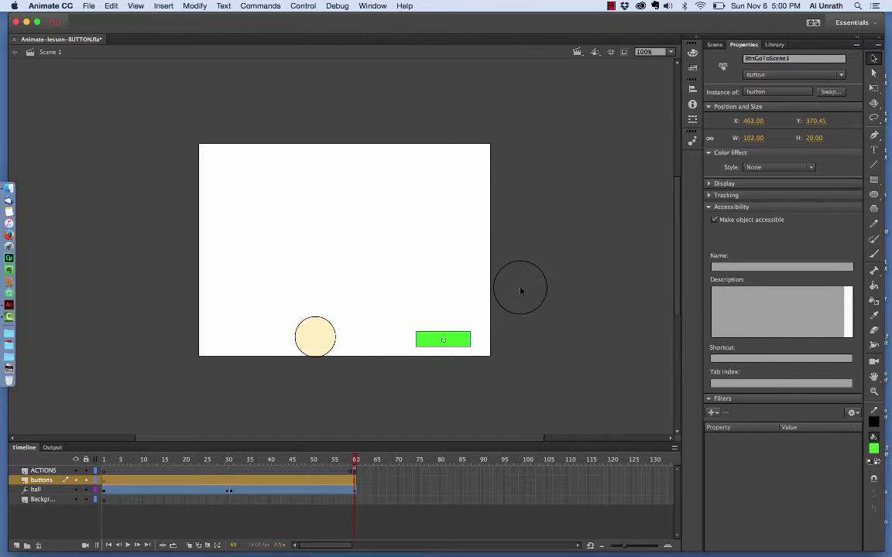
{"action": "left_click", "coordinate": [713, 45]}
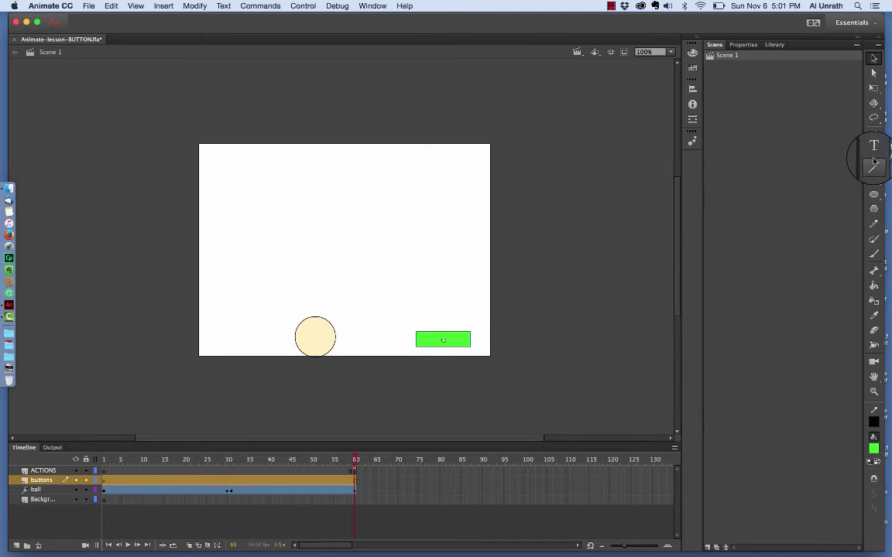
{"action": "left_click", "coordinate": [874, 150]}
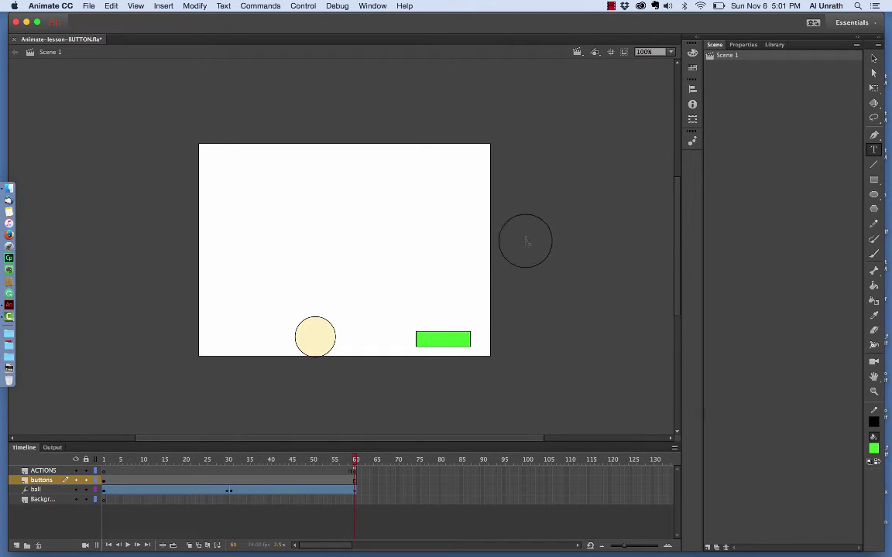
{"action": "left_click", "coordinate": [391, 167]}
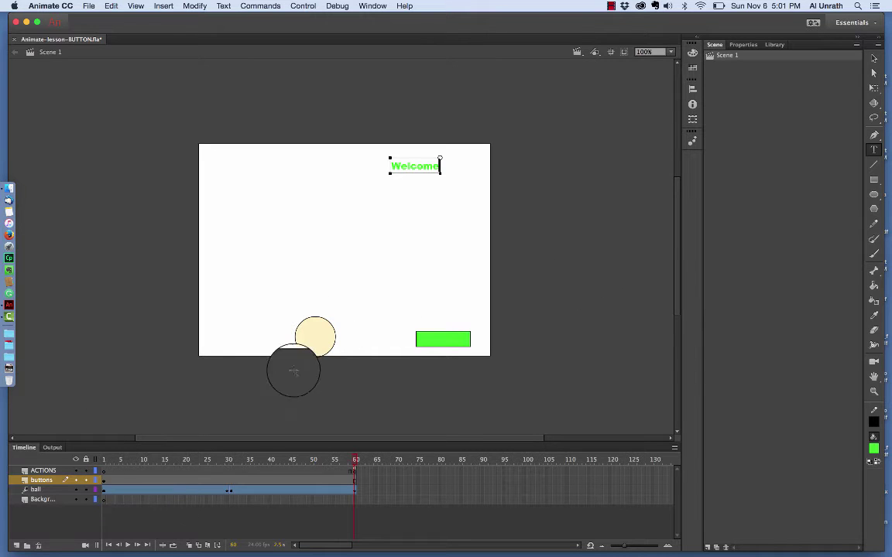
{"action": "left_click", "coordinate": [873, 58]}
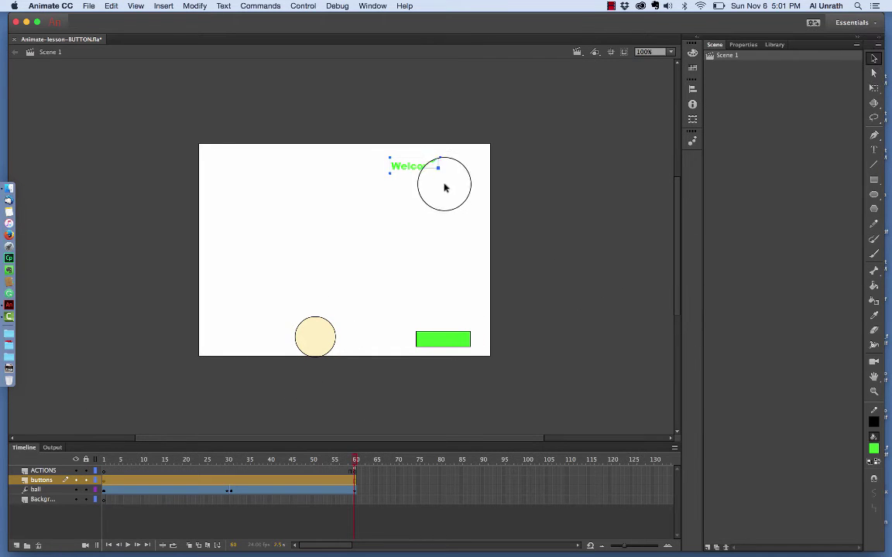
{"action": "key", "text": "Delete"}
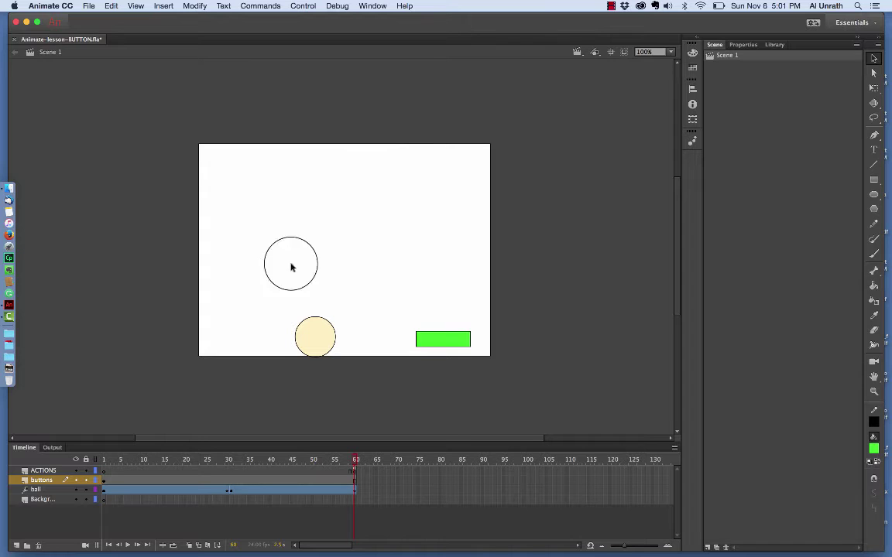
Add a layer named UserO between the ACTIONS and buttons layers
{"action": "left_click", "coordinate": [16, 546]}
{"action": "double_click", "coordinate": [43, 480]}
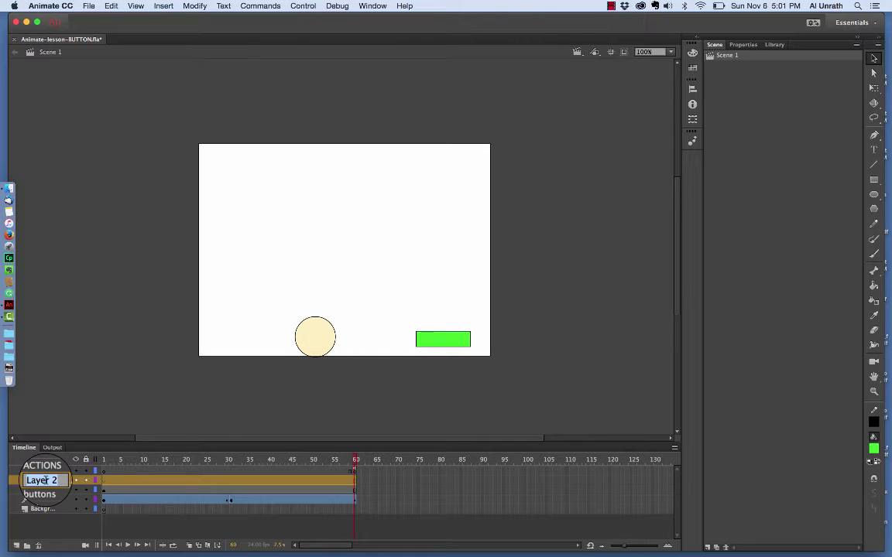
{"action": "type", "text": "u"}
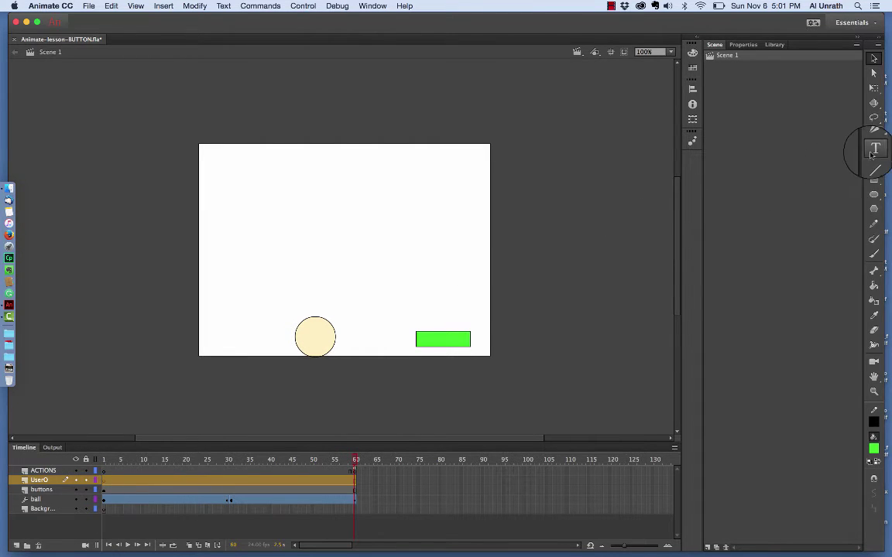
Add the text "Welcome" near the stage's upper-right area on the UserO layer and color it blue
{"action": "left_click", "coordinate": [874, 150]}
{"action": "left_click", "coordinate": [380, 161]}
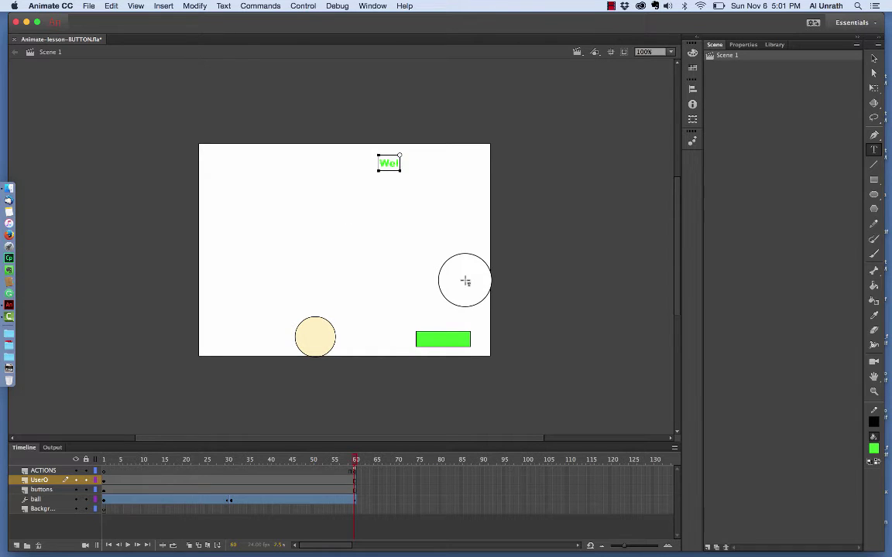
{"action": "left_click", "coordinate": [379, 165]}
{"action": "left_click_drag", "start_coordinate": [380, 164], "coordinate": [437, 172]}
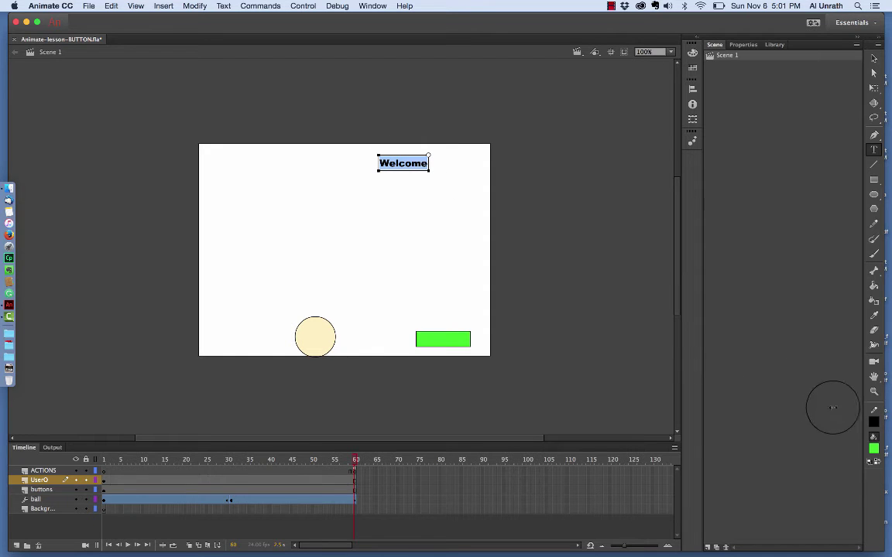
{"action": "left_click", "coordinate": [872, 447]}
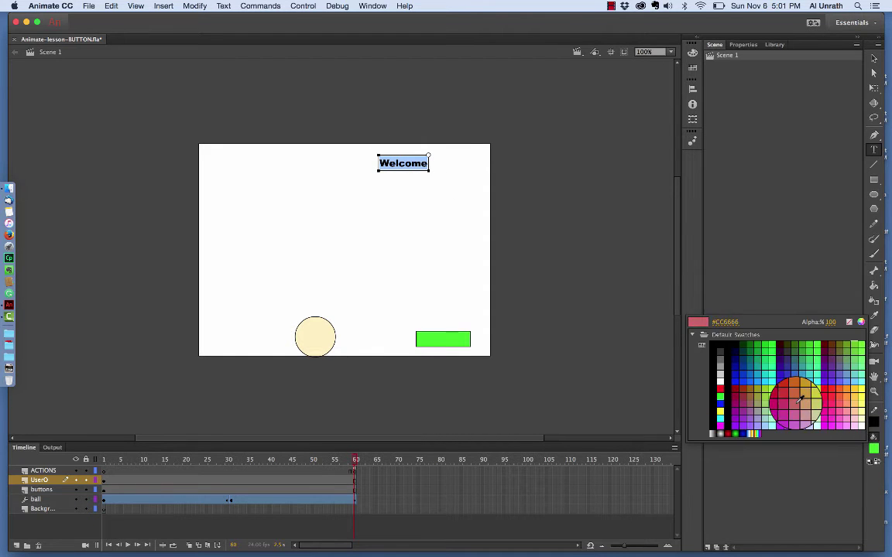
{"action": "left_click", "coordinate": [738, 377]}
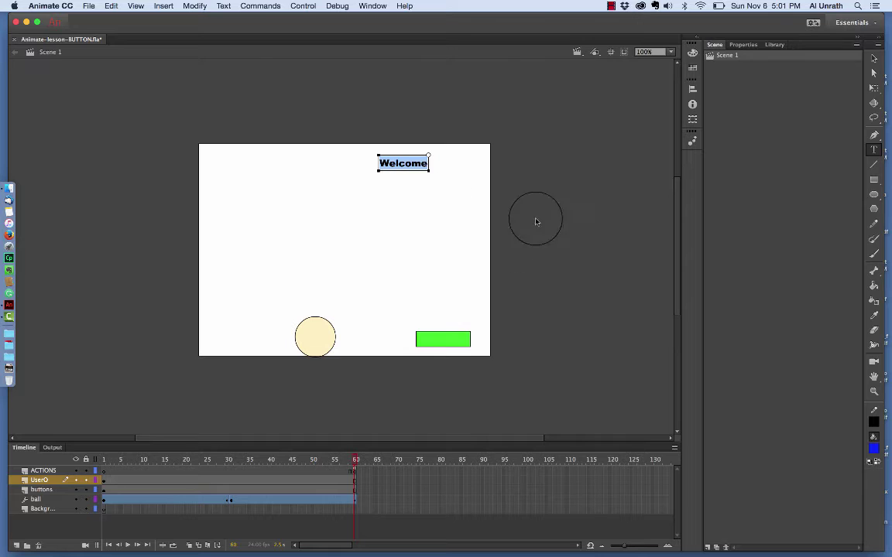
Finish editing the welcome text and duplicate Scene 1
{"action": "left_click", "coordinate": [872, 58]}
{"action": "left_click", "coordinate": [579, 229]}
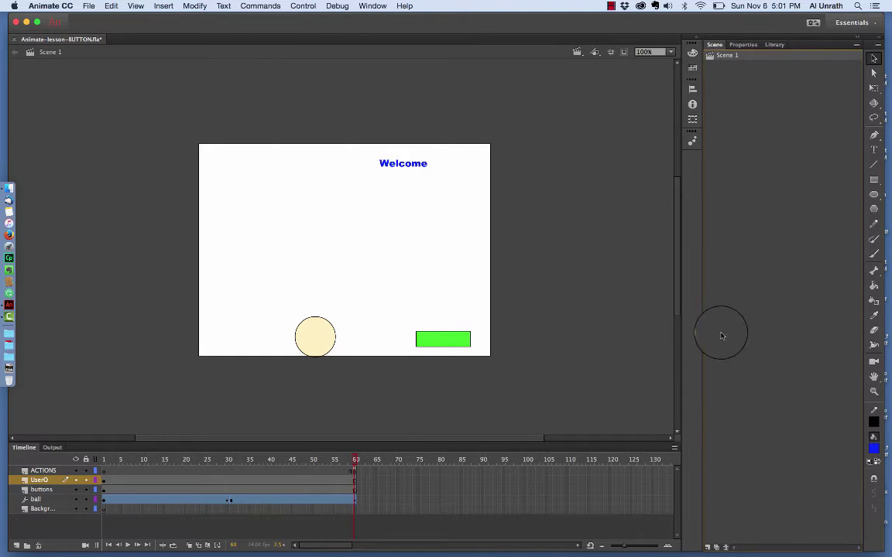
{"action": "left_click", "coordinate": [717, 547]}
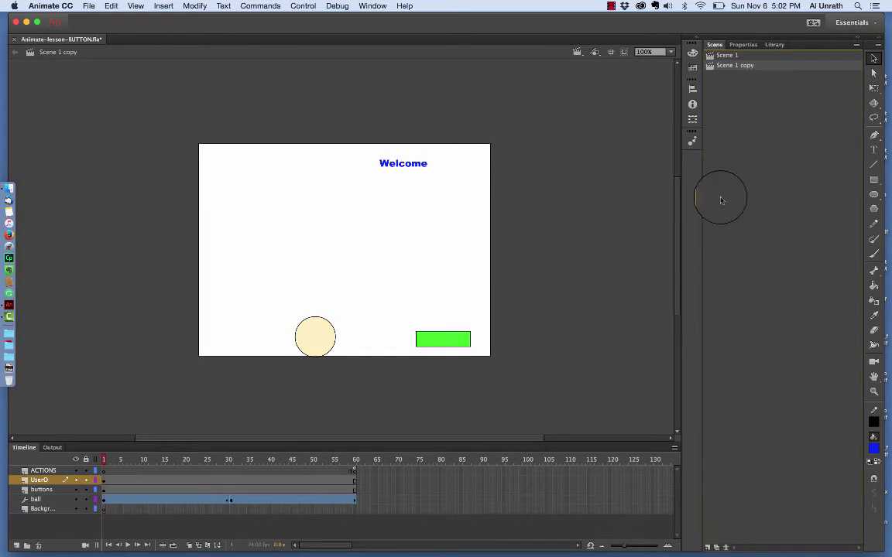
Rename the original scene Welcome and its copy Scene1
{"action": "double_click", "coordinate": [734, 70]}
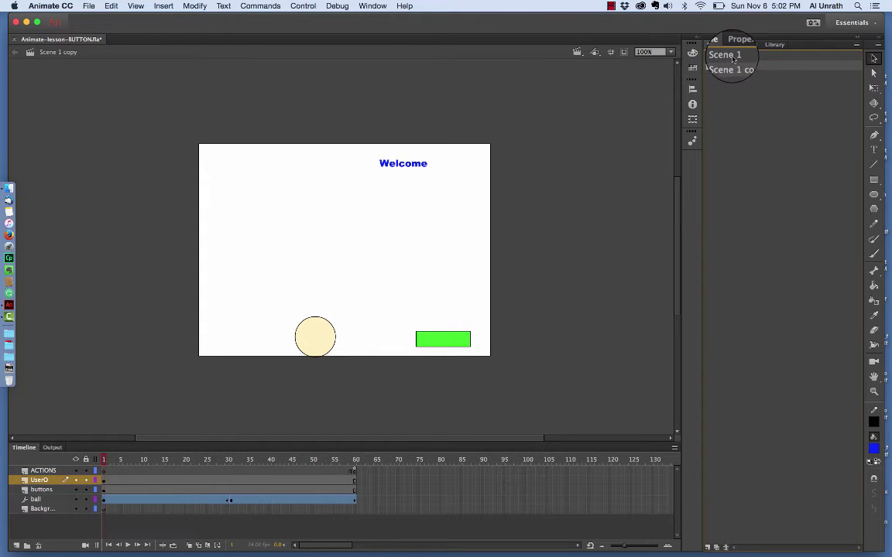
{"action": "left_click", "coordinate": [733, 55]}
{"action": "double_click", "coordinate": [733, 56]}
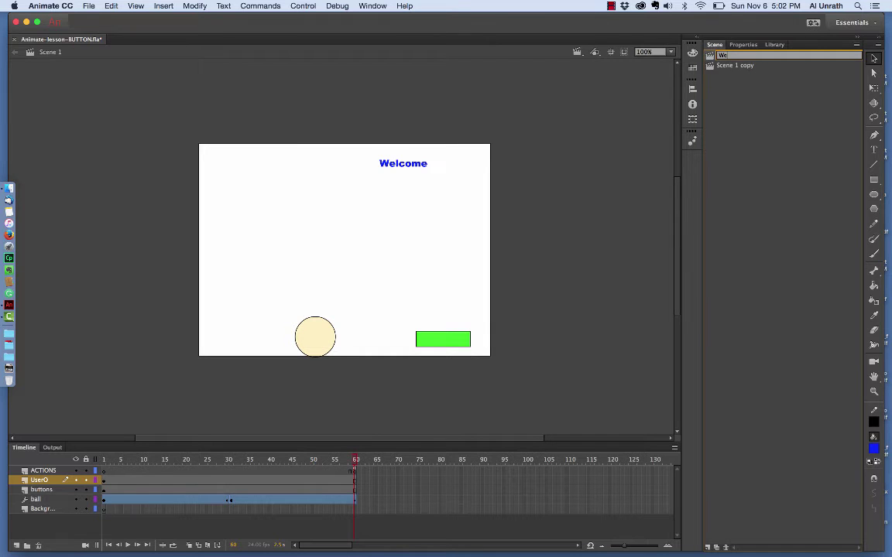
{"action": "left_click", "coordinate": [741, 66]}
{"action": "double_click", "coordinate": [741, 66]}
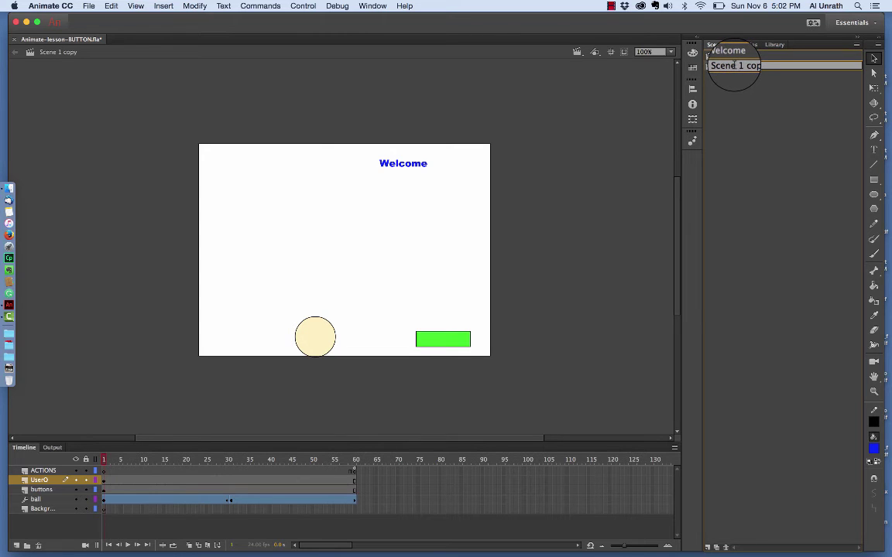
{"action": "type", "text": "Scene"}
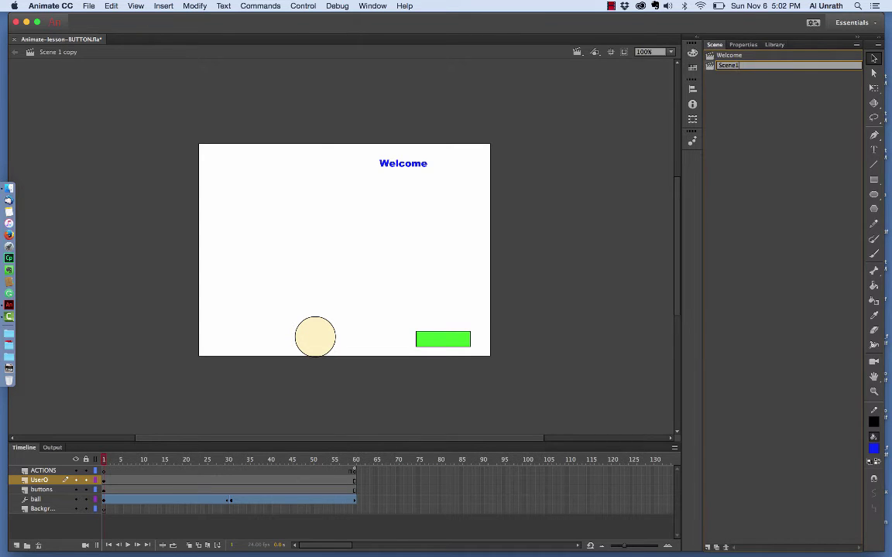
{"action": "type", "text": "1"}
{"action": "key", "text": "Return"}
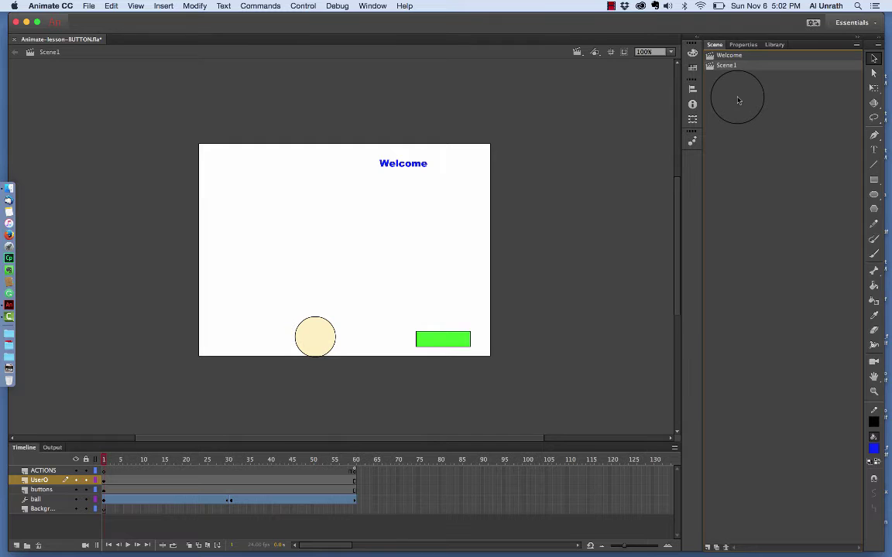
Replace the blue "Welcome" text in the Scene1 scene with "Scene 1"
{"action": "left_click", "coordinate": [724, 55]}
{"action": "left_click", "coordinate": [720, 68]}
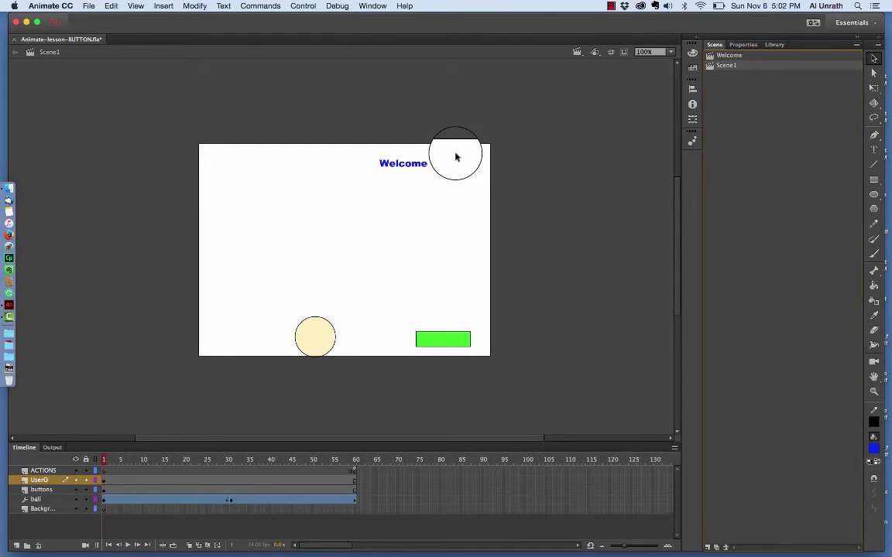
{"action": "left_click", "coordinate": [415, 161]}
{"action": "double_click", "coordinate": [415, 160]}
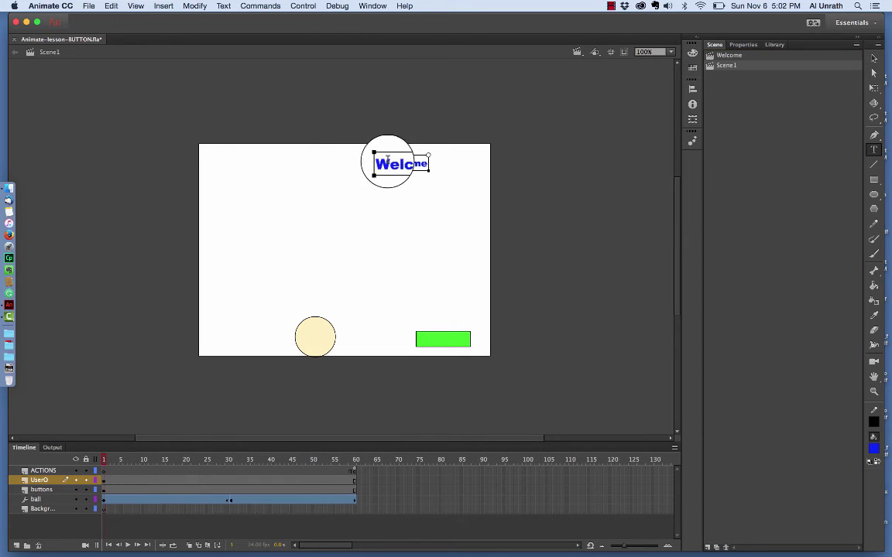
{"action": "left_click_drag", "start_coordinate": [381, 163], "coordinate": [429, 171]}
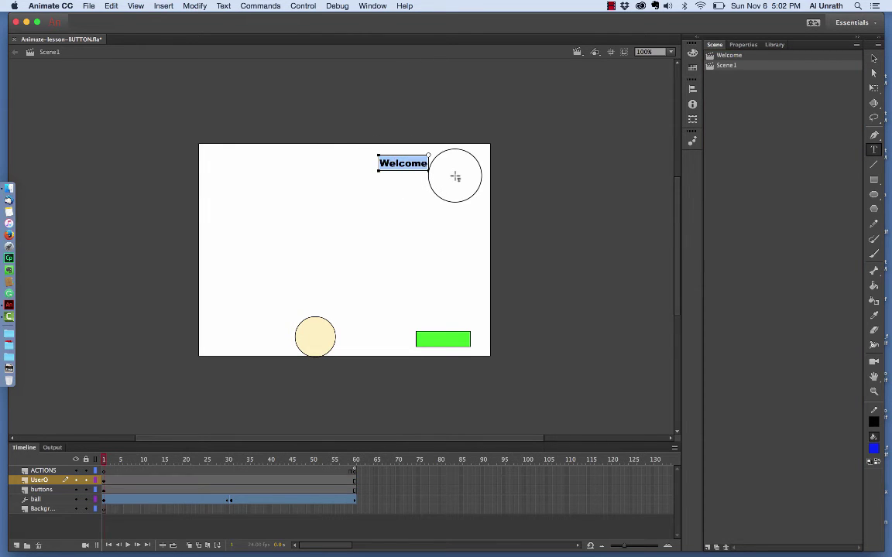
{"action": "type", "text": "Scene 1"}
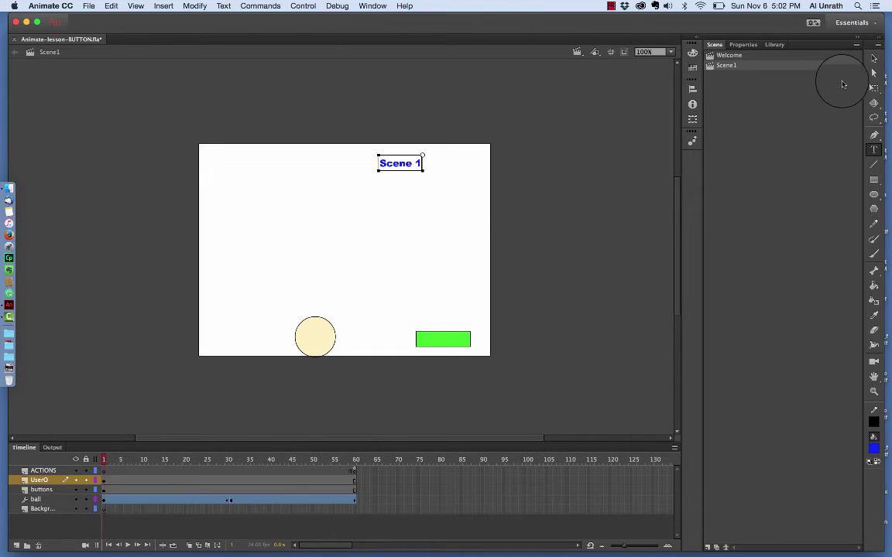
{"action": "left_click", "coordinate": [873, 58]}
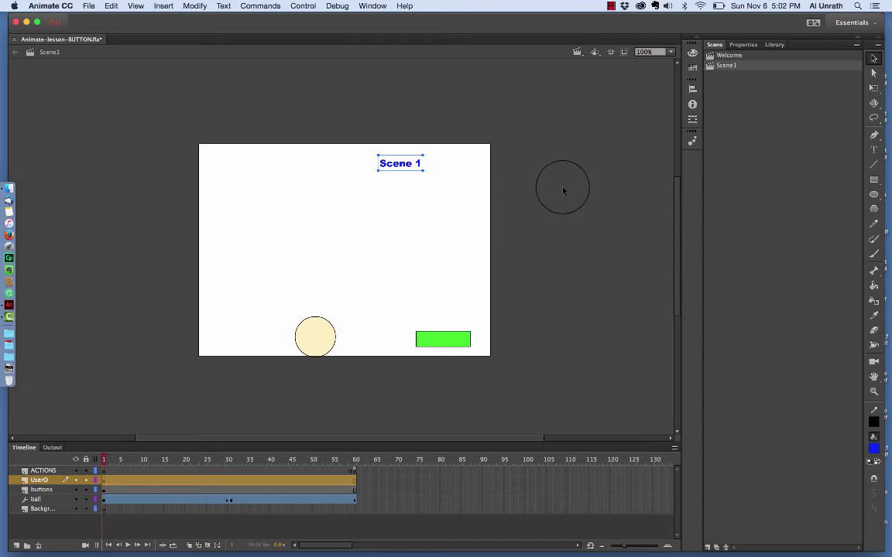
Compare the two scenes, return to the Welcome scene and check the green button's instance name
{"action": "left_click", "coordinate": [729, 56]}
{"action": "left_click", "coordinate": [726, 67]}
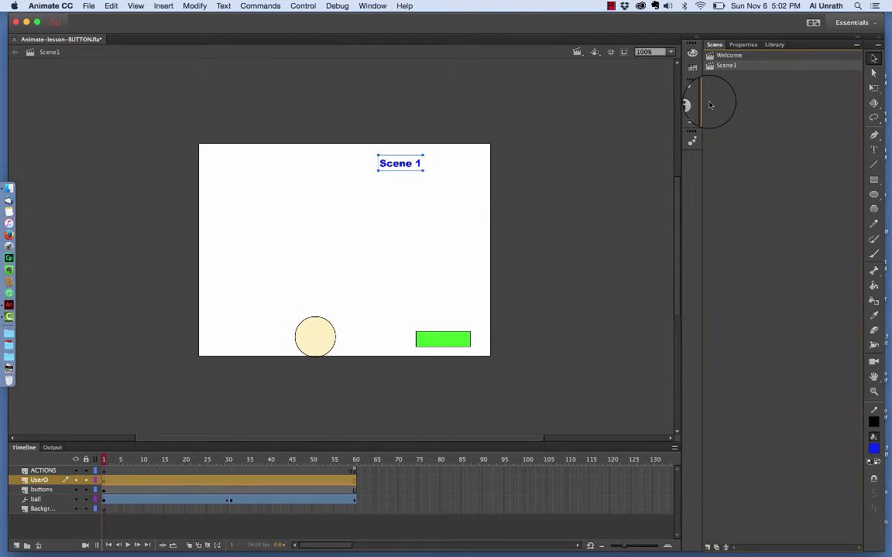
{"action": "left_click", "coordinate": [726, 57]}
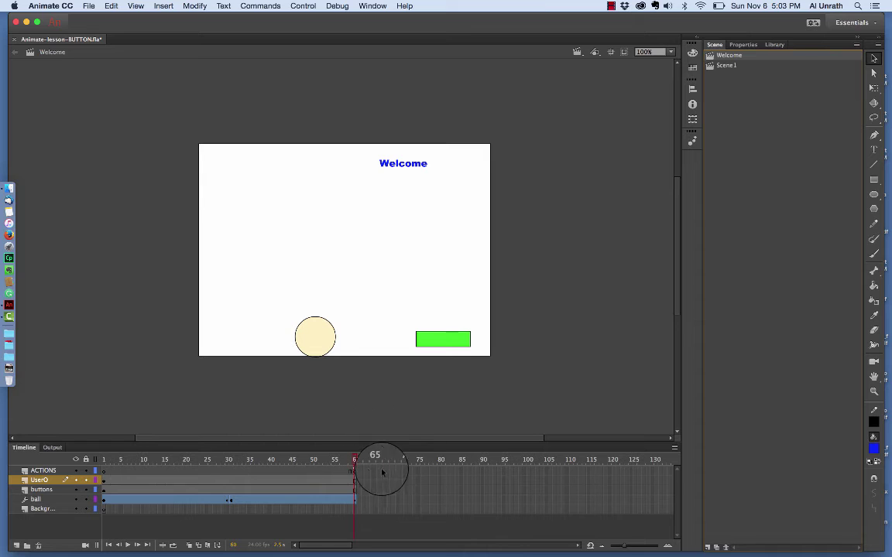
{"action": "left_click", "coordinate": [441, 341]}
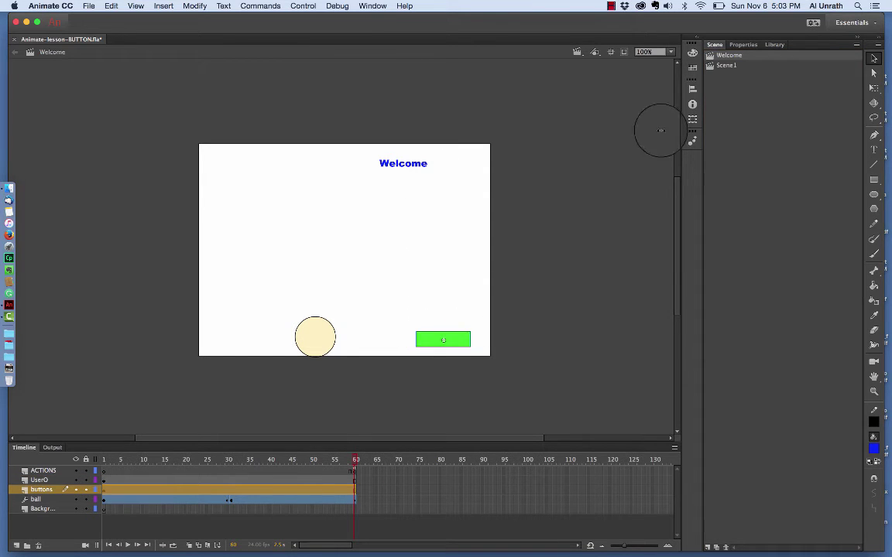
{"action": "left_click", "coordinate": [742, 44]}
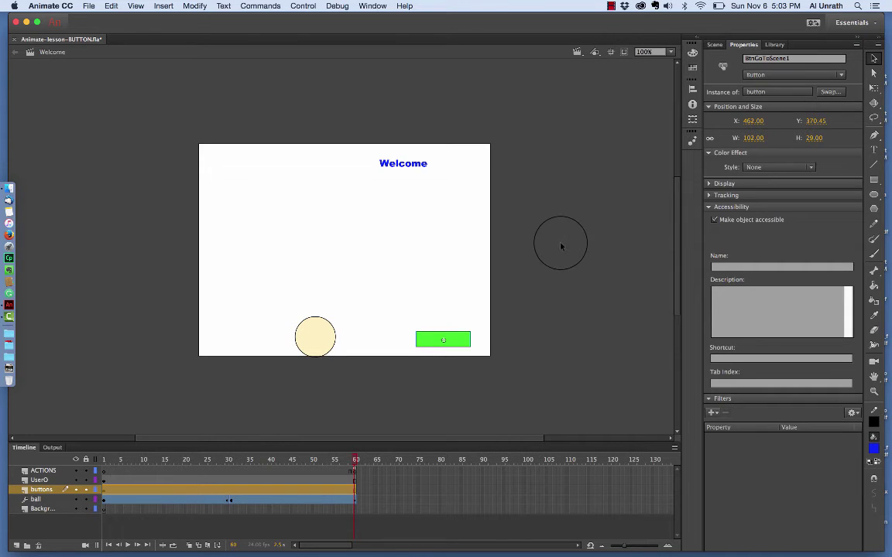
{"action": "right_click", "coordinate": [454, 340]}
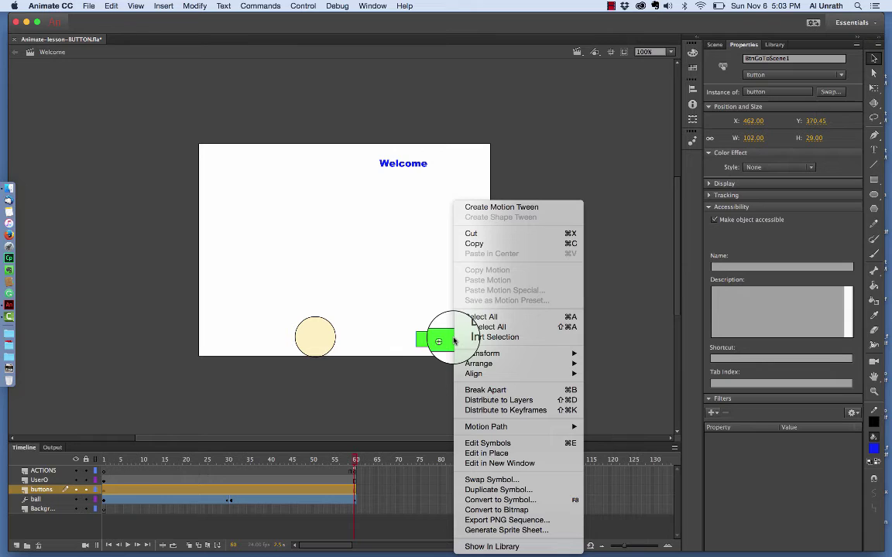
{"action": "left_click", "coordinate": [631, 325]}
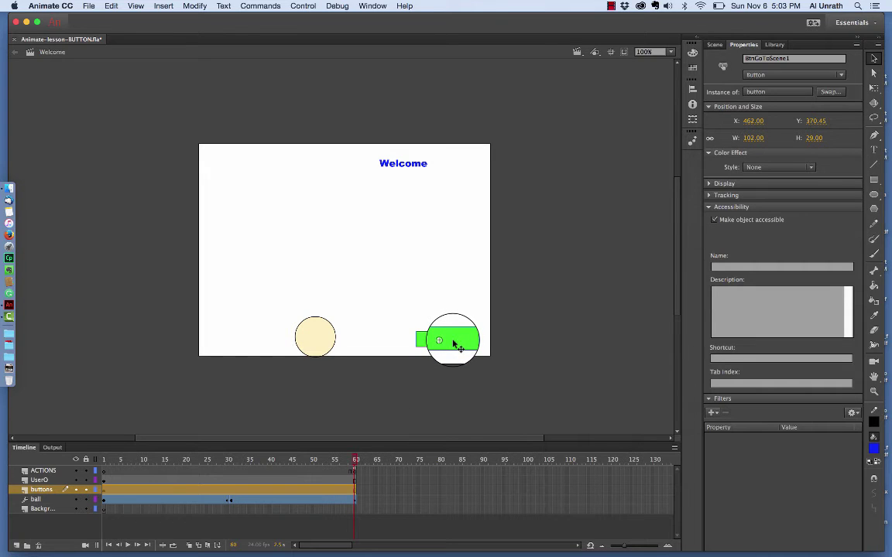
Convert frame 60 of the buttons layer to a keyframe in the Welcome scene
{"action": "left_click", "coordinate": [353, 491]}
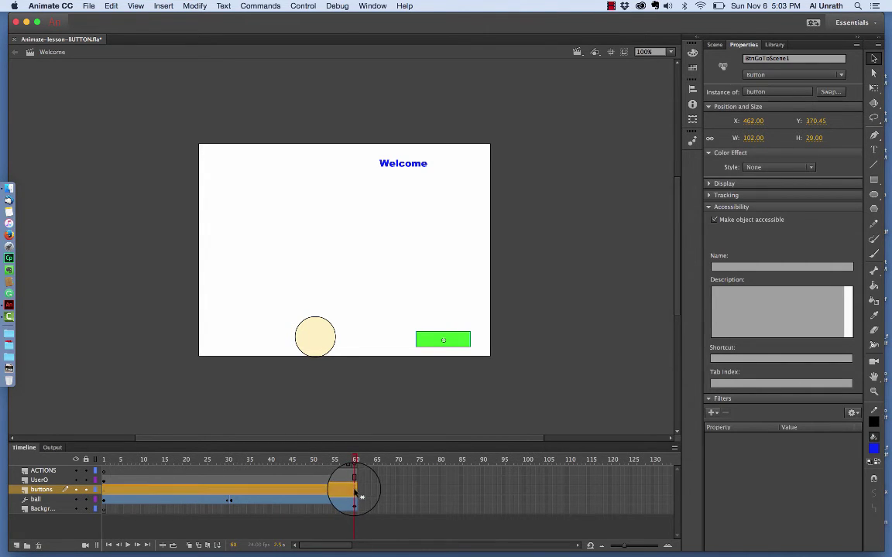
{"action": "left_click", "coordinate": [355, 490]}
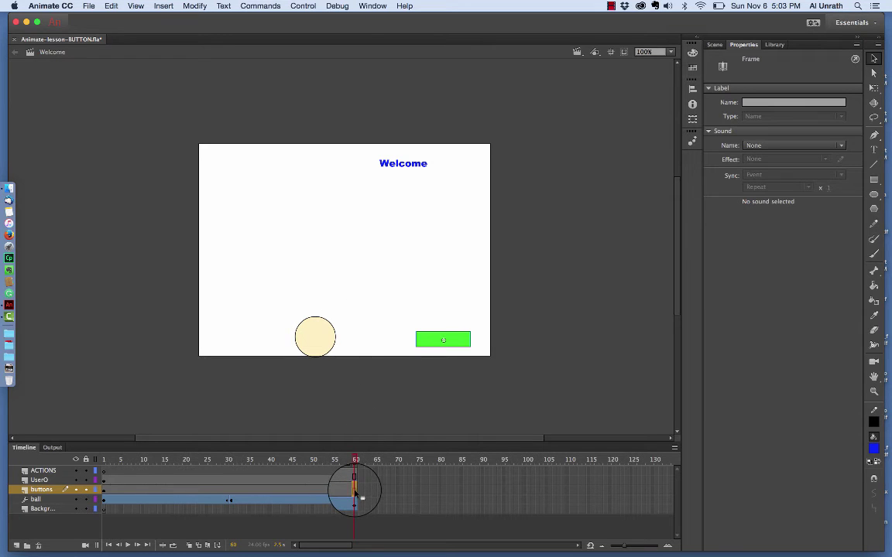
{"action": "right_click", "coordinate": [354, 492]}
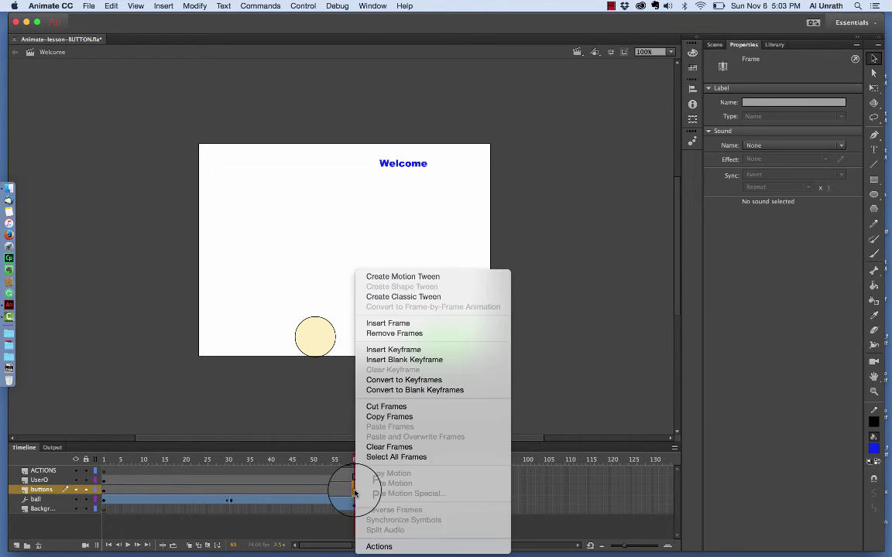
{"action": "left_click", "coordinate": [399, 380]}
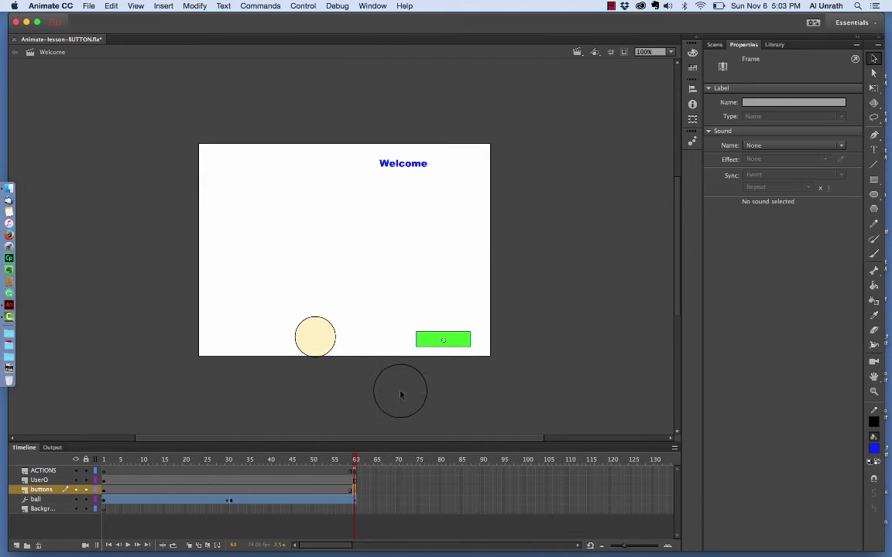
Add the ActionScript Timeline Navigation snippet "Click to Go to Scene and Play" for the button at frame 60 and set its target scene to "Scene1"
{"action": "right_click", "coordinate": [354, 490]}
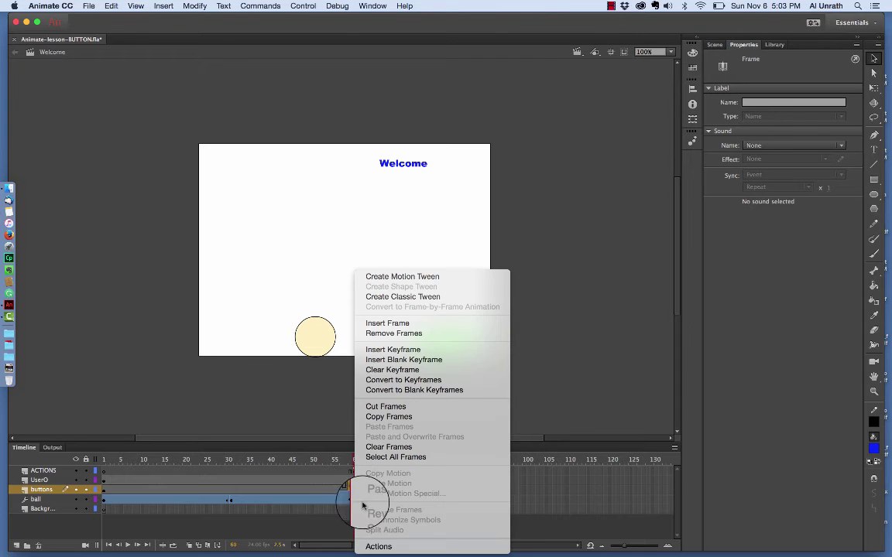
{"action": "left_click", "coordinate": [379, 547]}
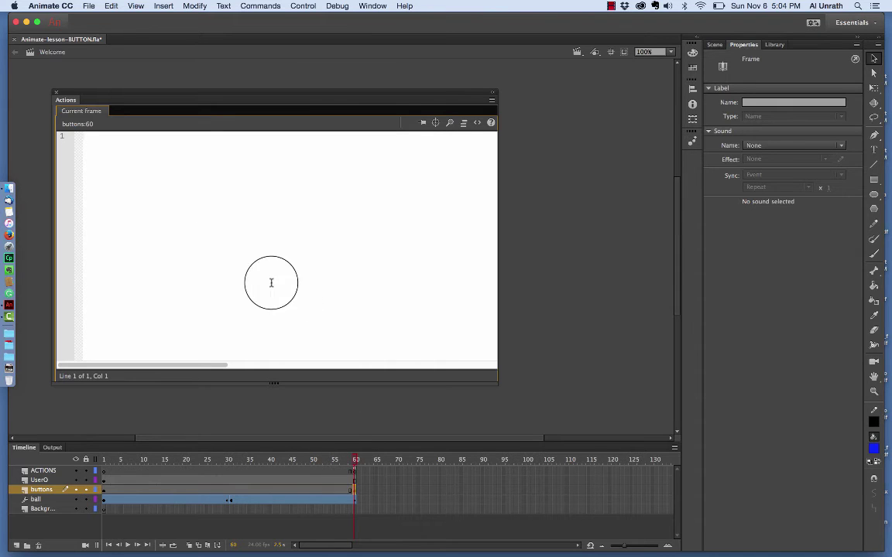
{"action": "left_click", "coordinate": [477, 122]}
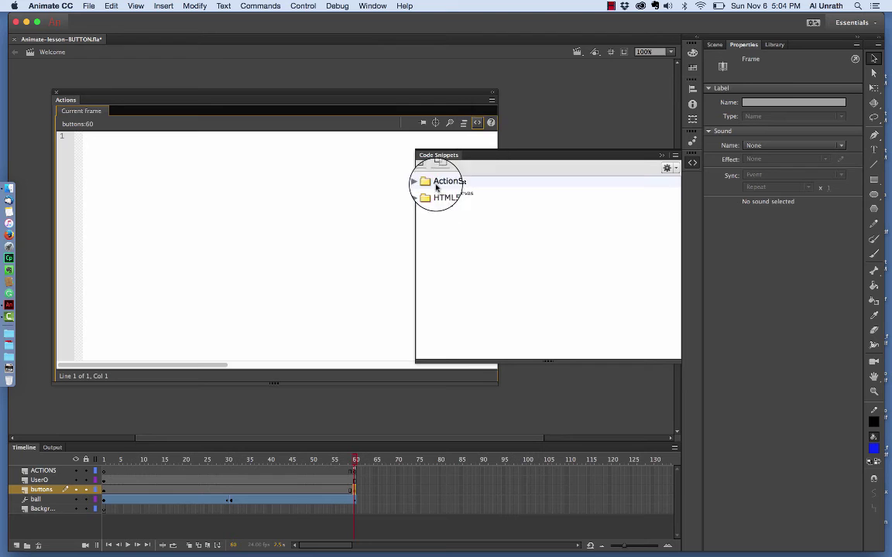
{"action": "left_click", "coordinate": [421, 183]}
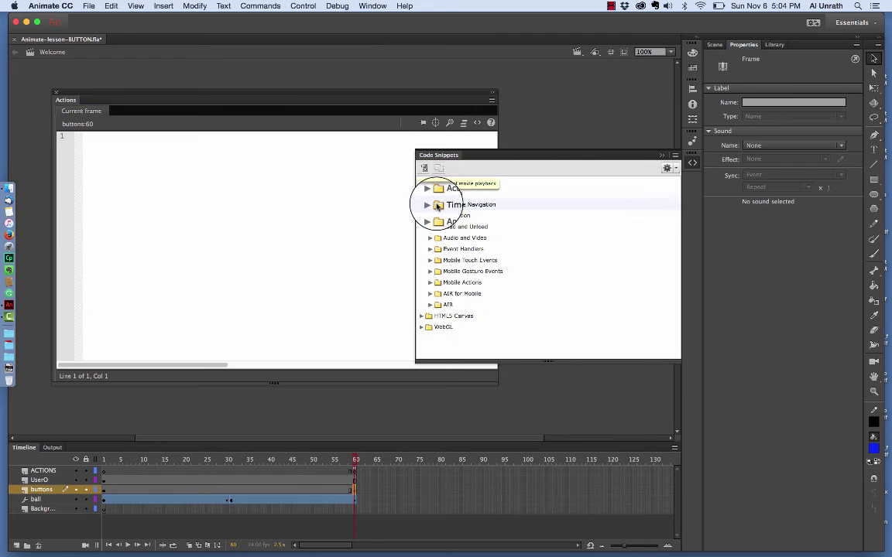
{"action": "left_click", "coordinate": [430, 204]}
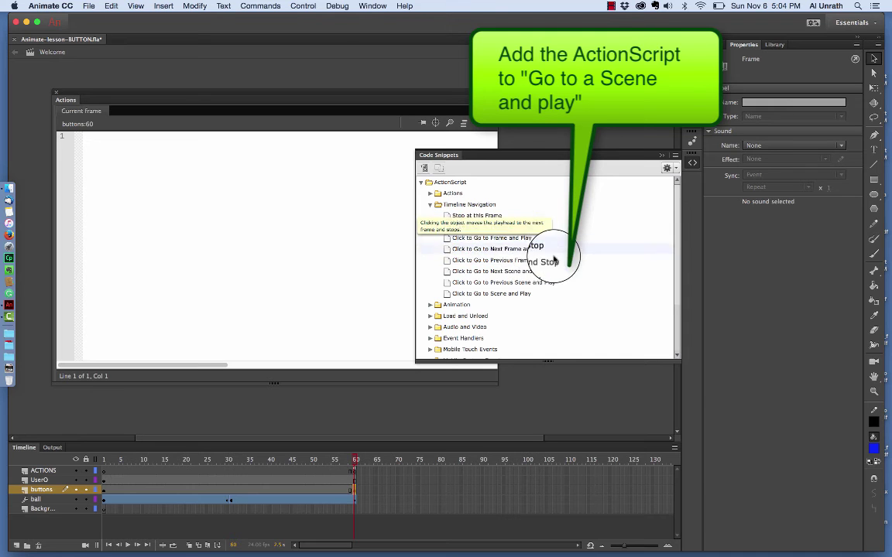
{"action": "double_click", "coordinate": [478, 294]}
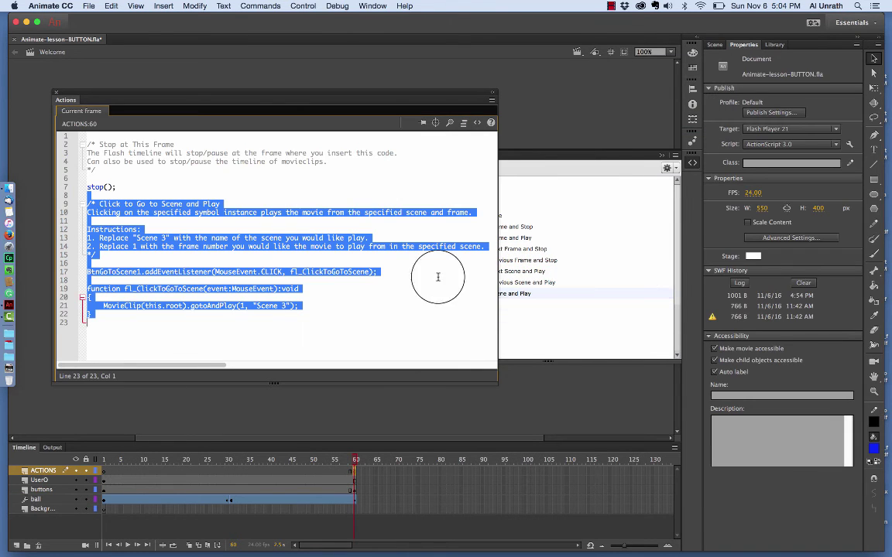
{"action": "left_click", "coordinate": [224, 188]}
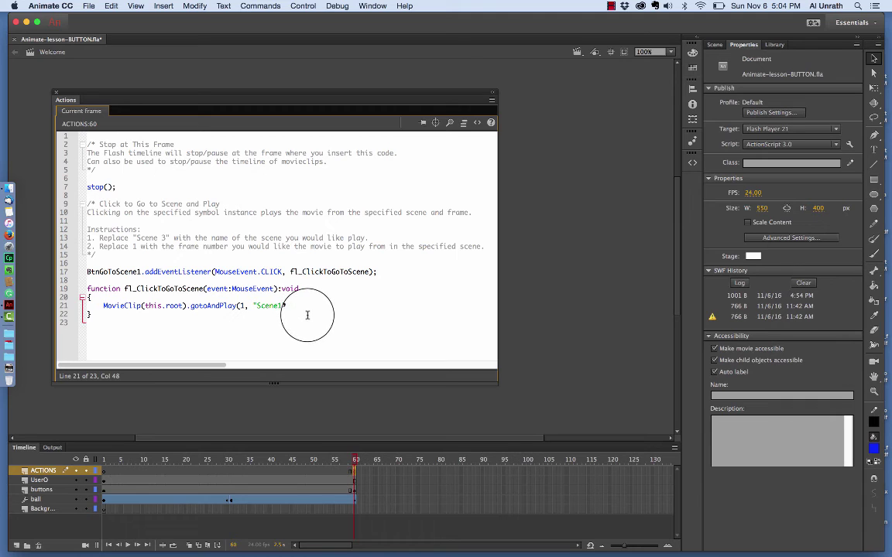
{"action": "left_click", "coordinate": [56, 92]}
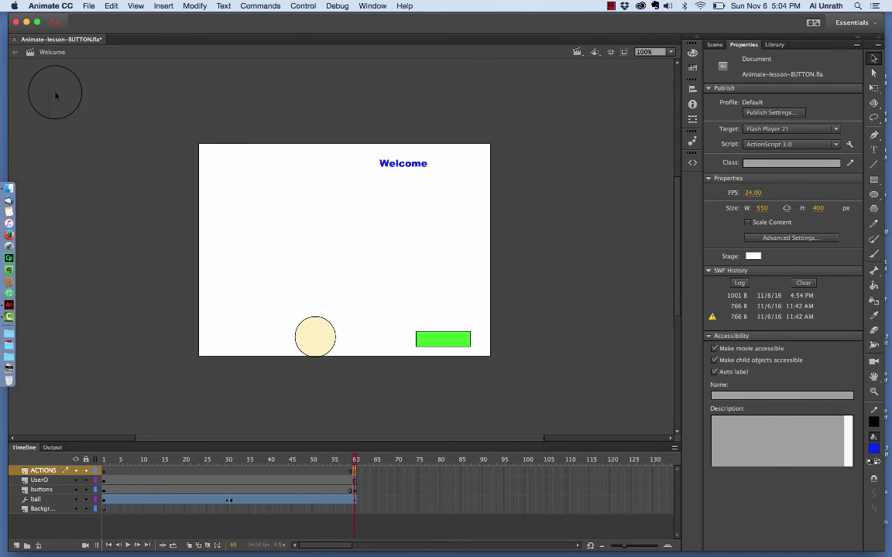
Test the movie in Animate, and close the preview and the opened jvm.ini file
{"action": "left_click", "coordinate": [306, 7]}
{"action": "mouse_move", "coordinate": [317, 93]}
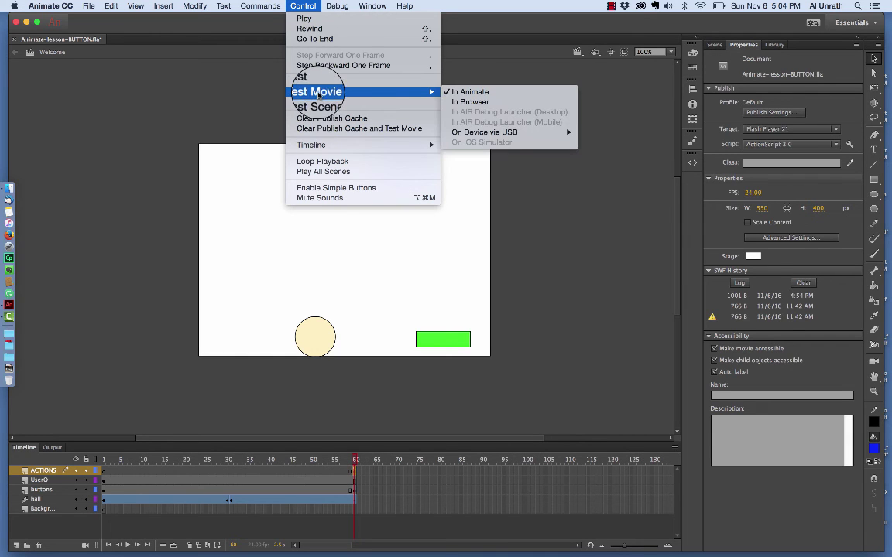
{"action": "left_click", "coordinate": [484, 89]}
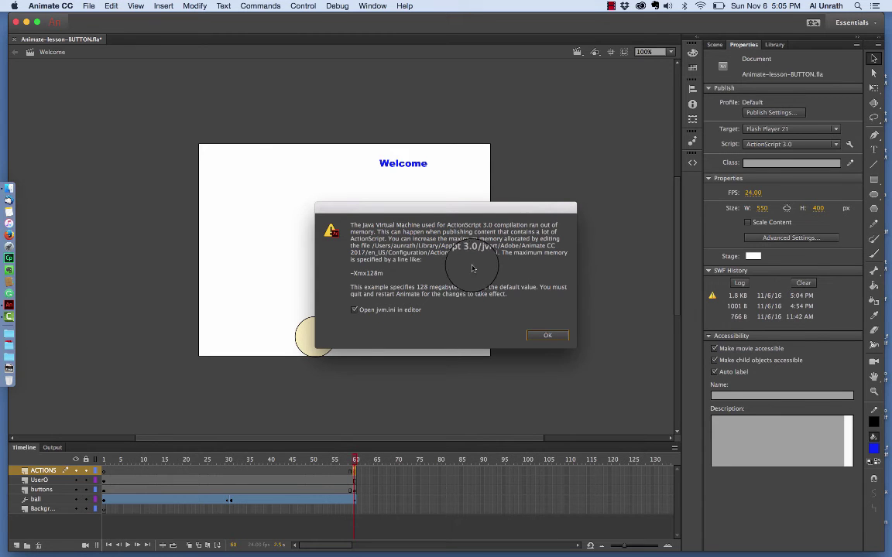
{"action": "left_click", "coordinate": [547, 336]}
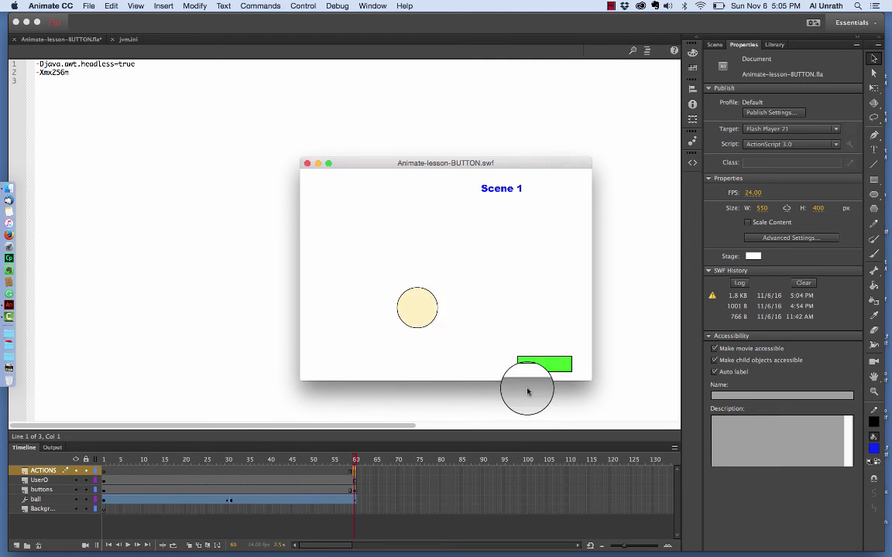
{"action": "left_click", "coordinate": [307, 163]}
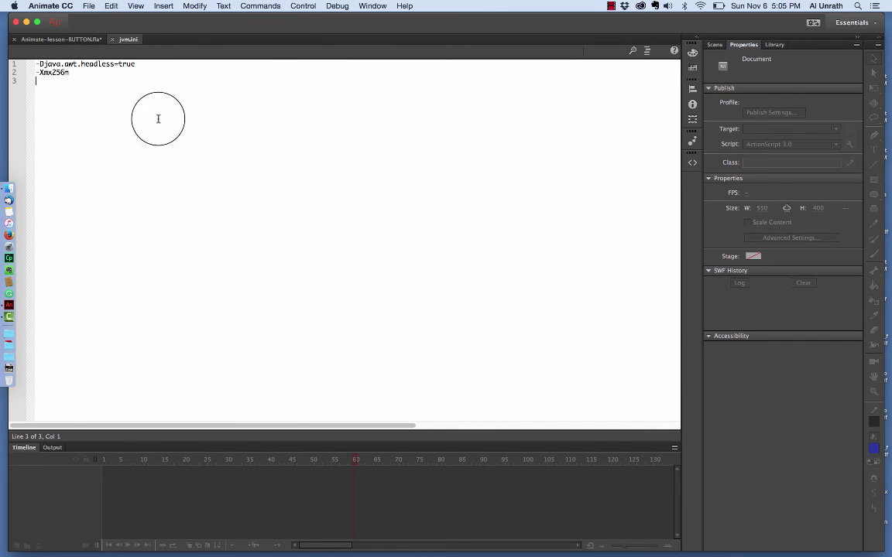
{"action": "left_click", "coordinate": [113, 40]}
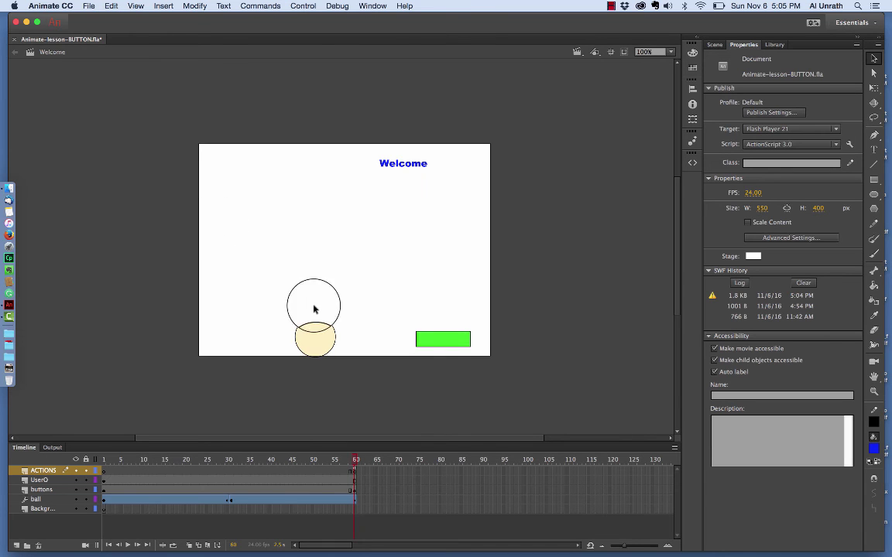
Test the movie in Animate again and take a screenshot of the Java Virtual Machine memory warning
{"action": "left_click", "coordinate": [343, 7]}
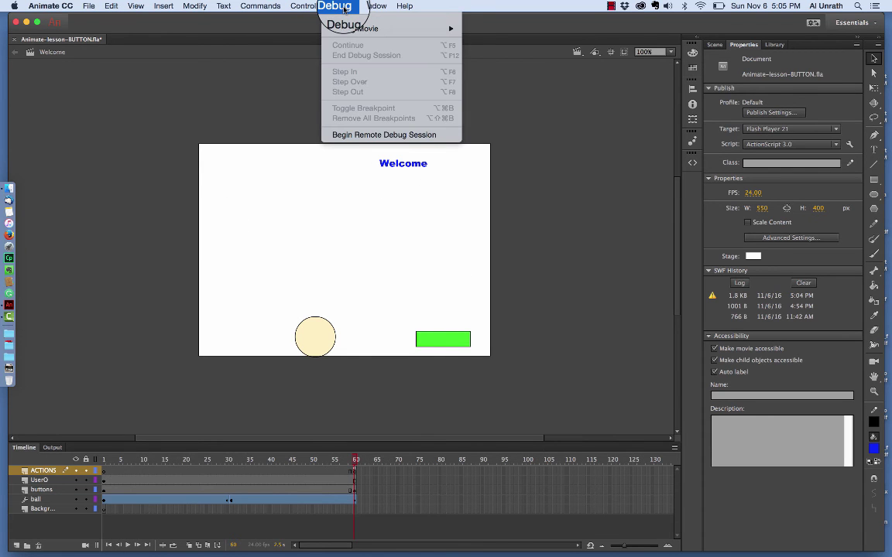
{"action": "mouse_move", "coordinate": [303, 6]}
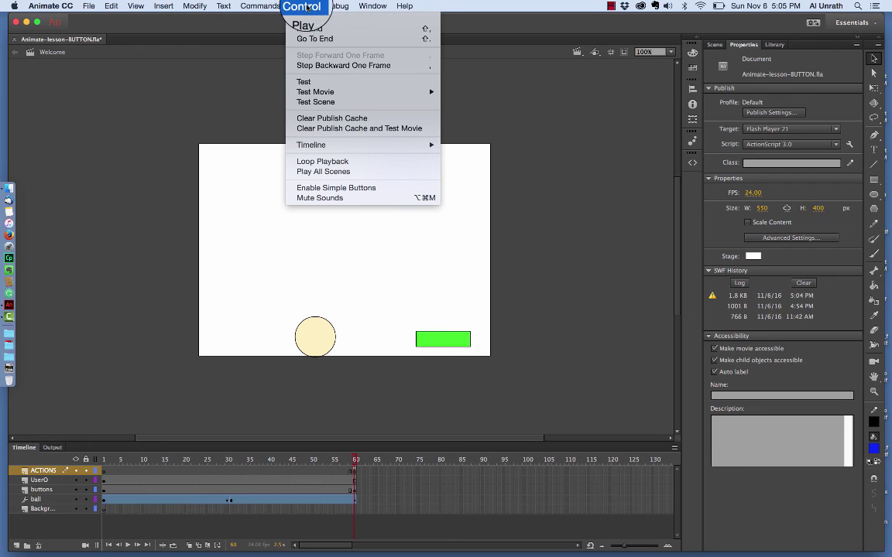
{"action": "mouse_move", "coordinate": [318, 93]}
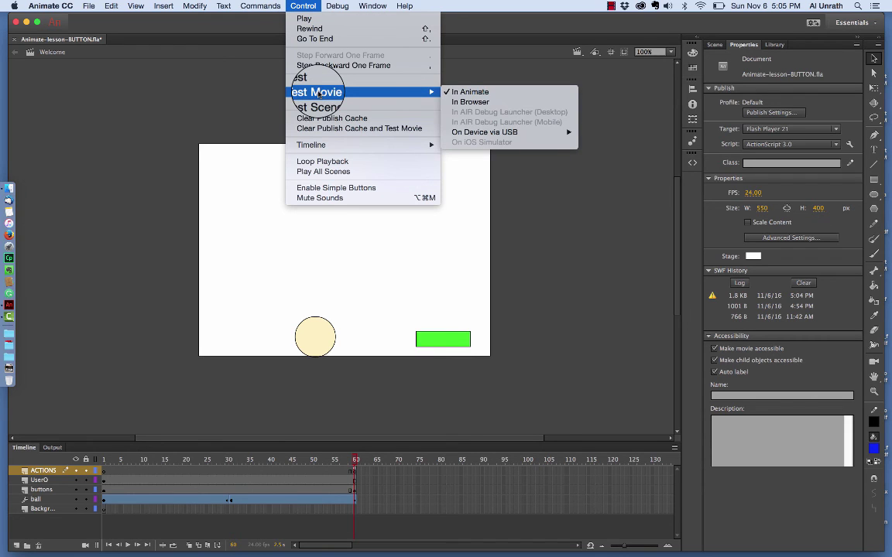
{"action": "left_click", "coordinate": [473, 92]}
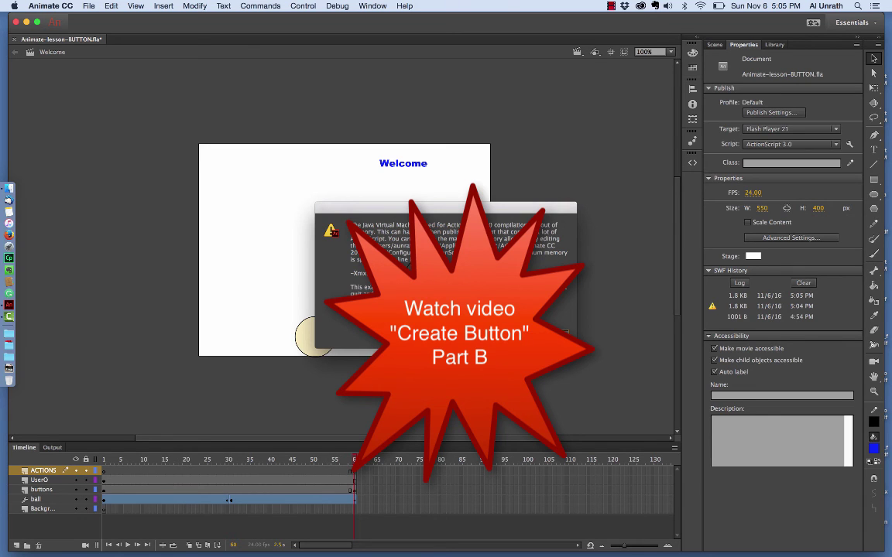
{"action": "key", "text": "super+shift+4"}
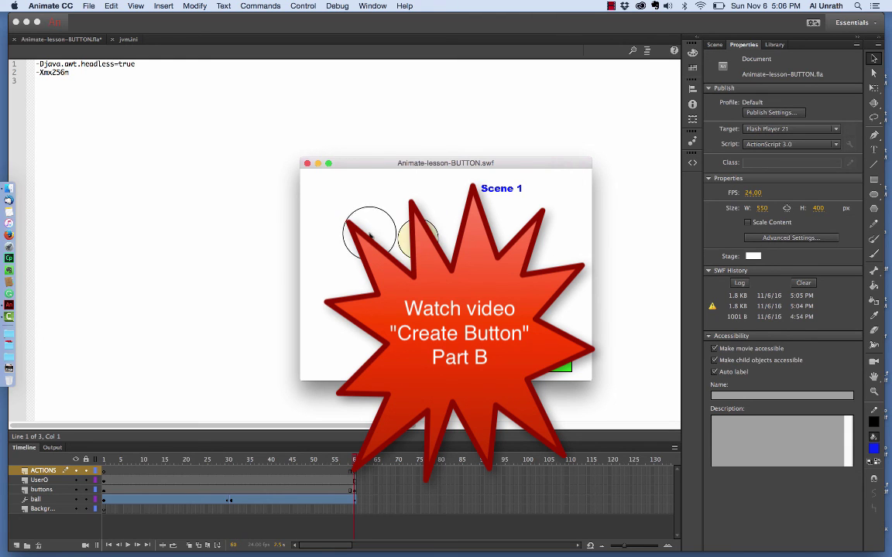
Close the movie preview window and the opened jvm.ini file
{"action": "left_click", "coordinate": [307, 163]}
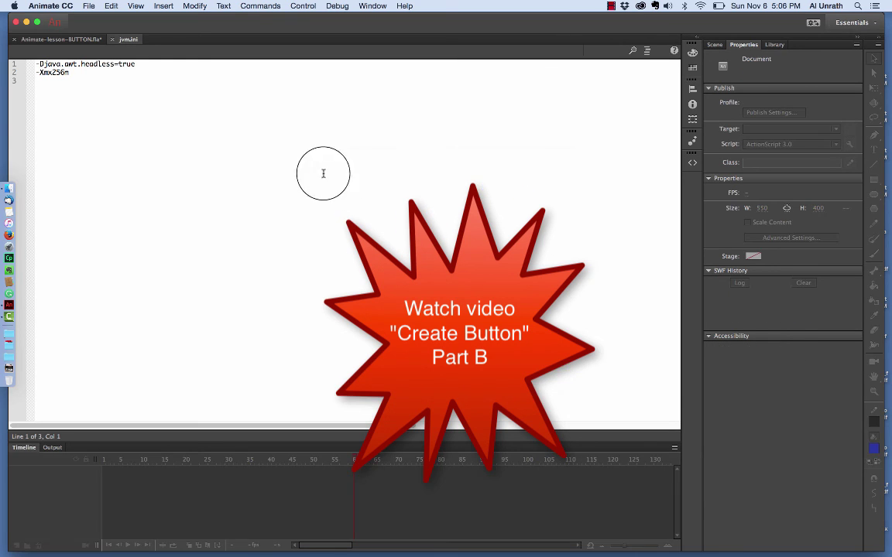
{"action": "left_click", "coordinate": [113, 40]}
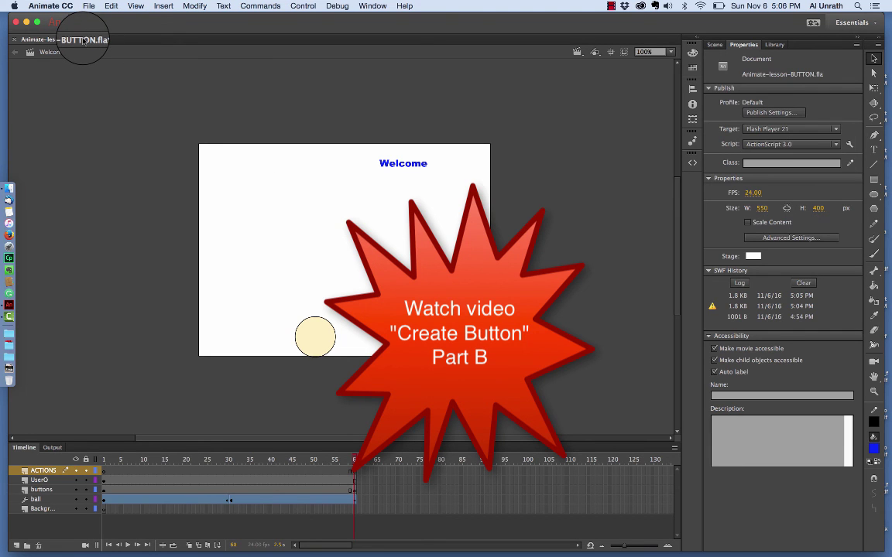
Save the Animate-lesson-BUTTON.fla document and quit Animate
{"action": "left_click", "coordinate": [89, 6]}
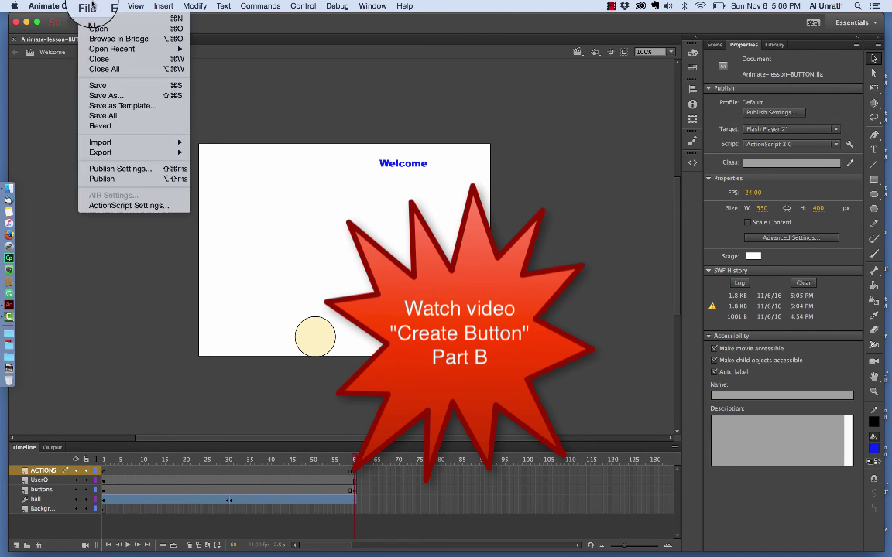
{"action": "left_click", "coordinate": [98, 87]}
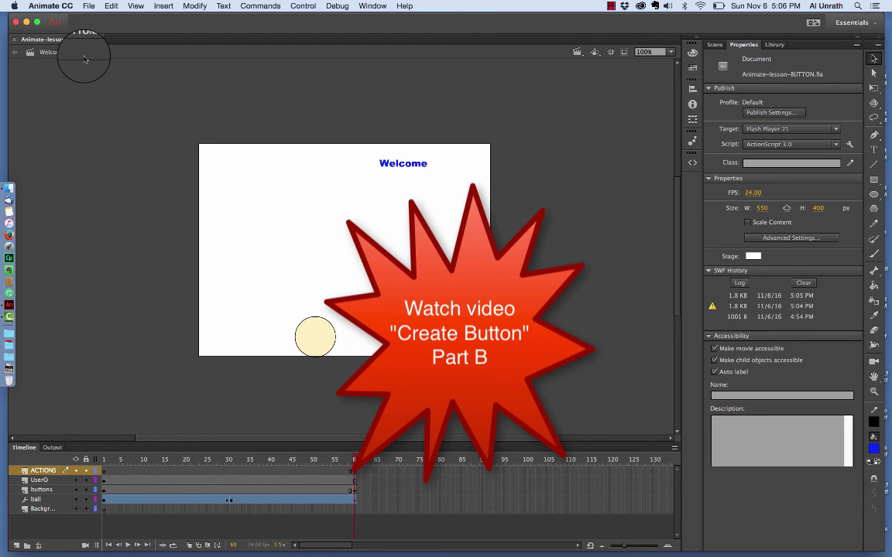
{"action": "left_click", "coordinate": [51, 5]}
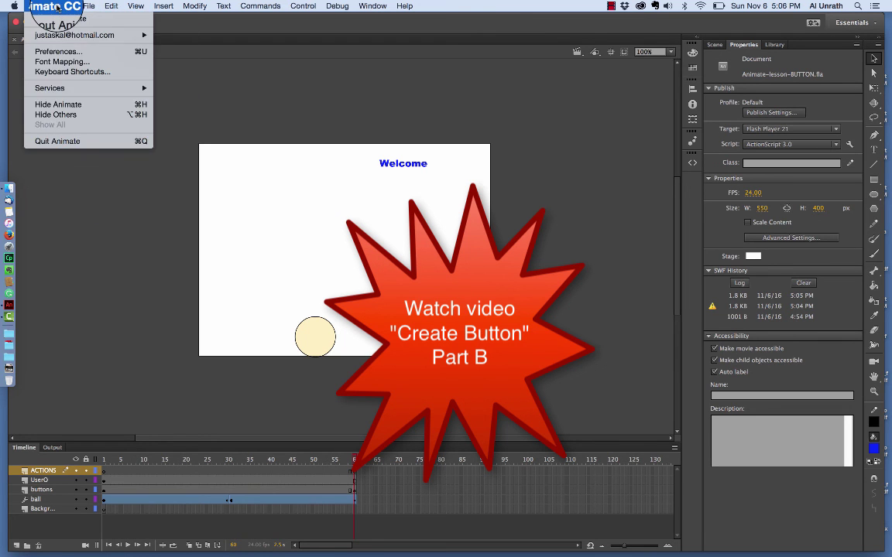
{"action": "left_click", "coordinate": [72, 142]}
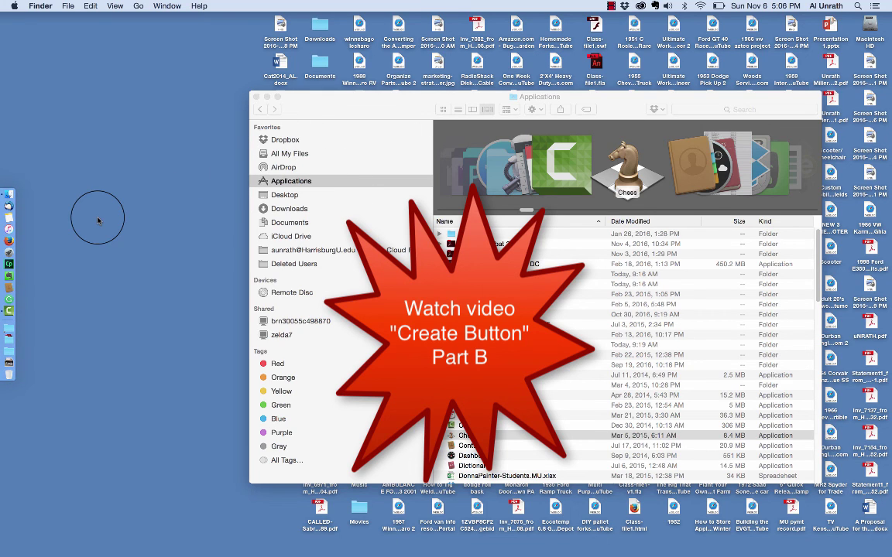
{"action": "left_click", "coordinate": [25, 249]}
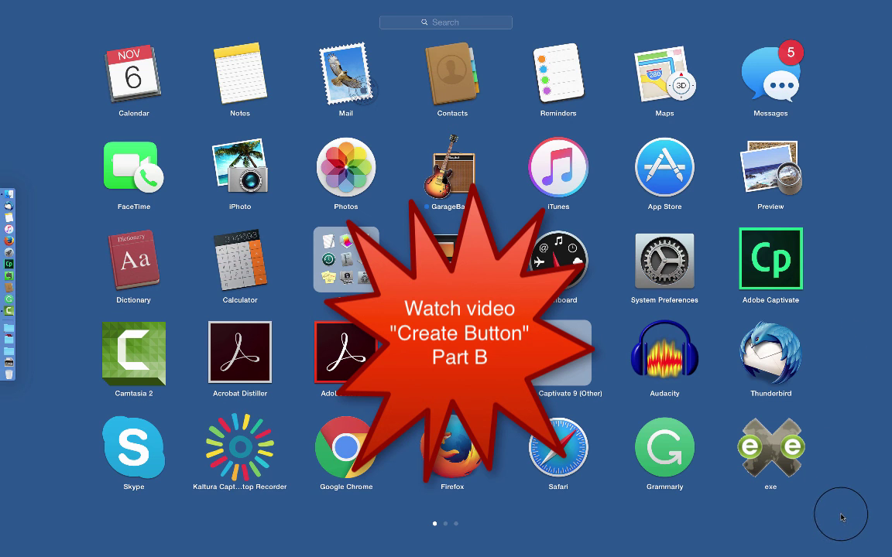
{"action": "left_click_drag", "start_coordinate": [843, 517], "coordinate": [690, 478]}
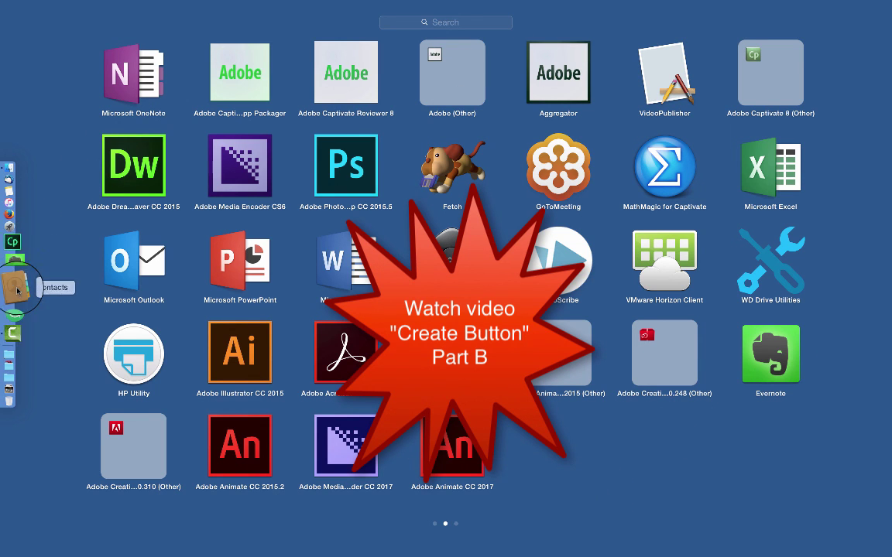
{"action": "left_click", "coordinate": [17, 311]}
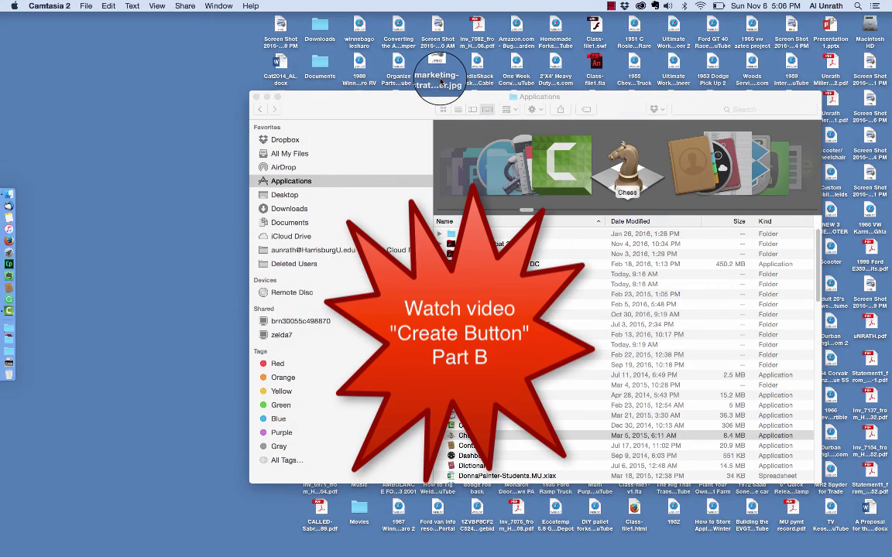
{"action": "left_click", "coordinate": [611, 6]}
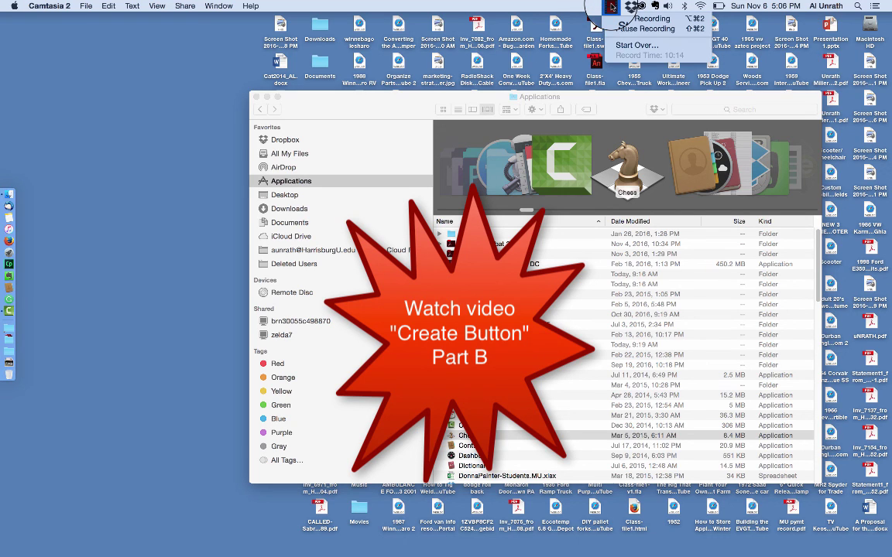